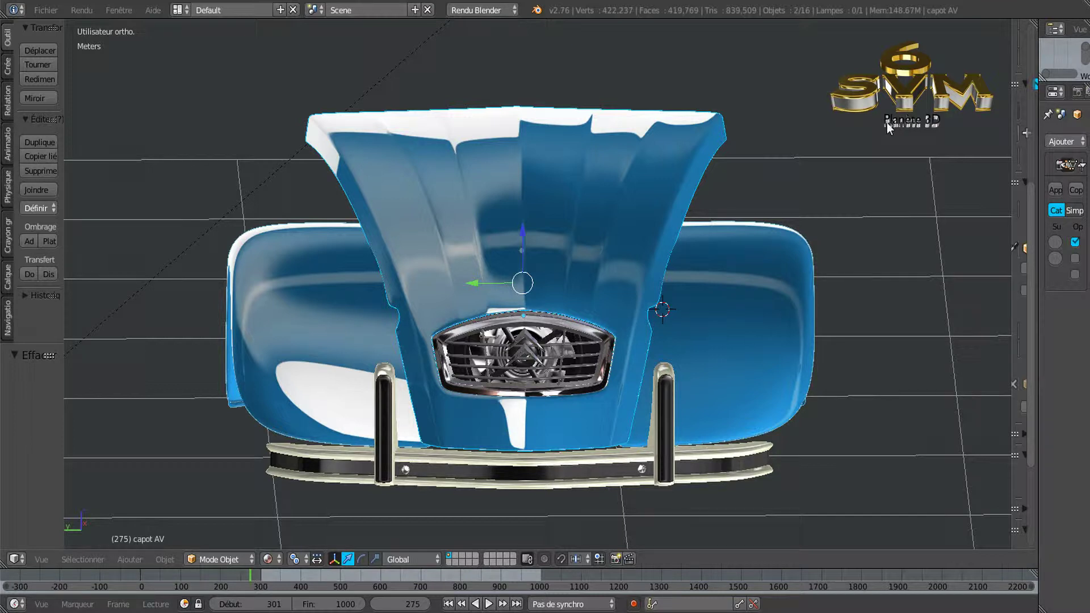
# Step: Orbit and zoom to view the car's hood from above, then expand the N properties sidebar
pyautogui.moveTo(862, 120)
pyautogui.mouseDown(button='middle')
pyautogui.moveTo(853, 181)
pyautogui.moveTo(838, 181)
pyautogui.mouseUp(button='middle')
pyautogui.scroll(-1, 862, 147)
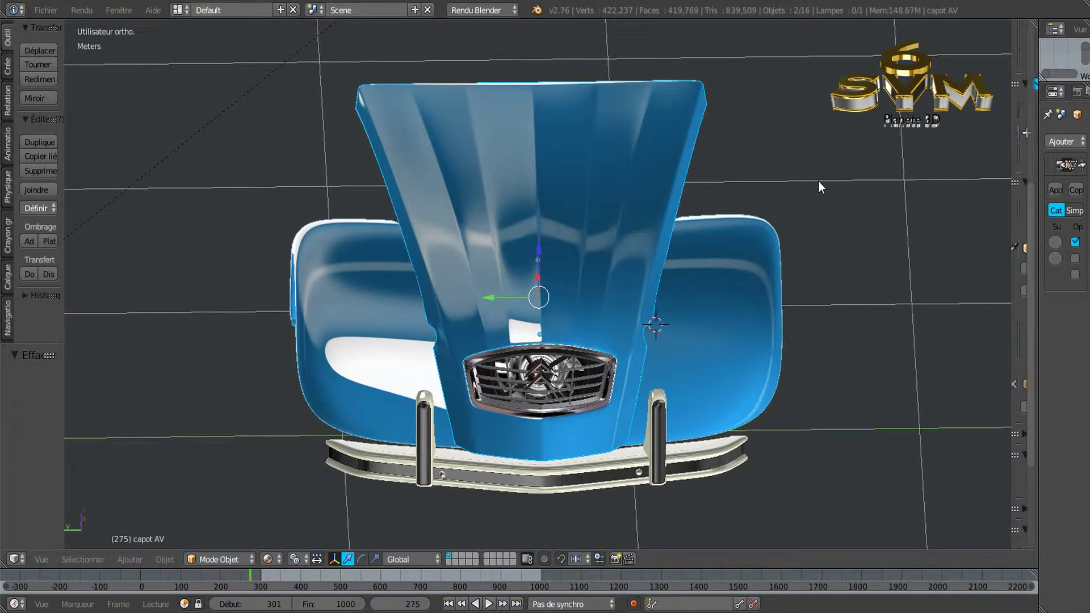
pyautogui.moveTo(864, 234)
pyautogui.mouseDown(button='middle')
pyautogui.moveTo(861, 211)
pyautogui.moveTo(848, 242)
pyautogui.moveTo(911, 233)
pyautogui.mouseUp(button='middle')
pyautogui.scroll(1, 850, 251)
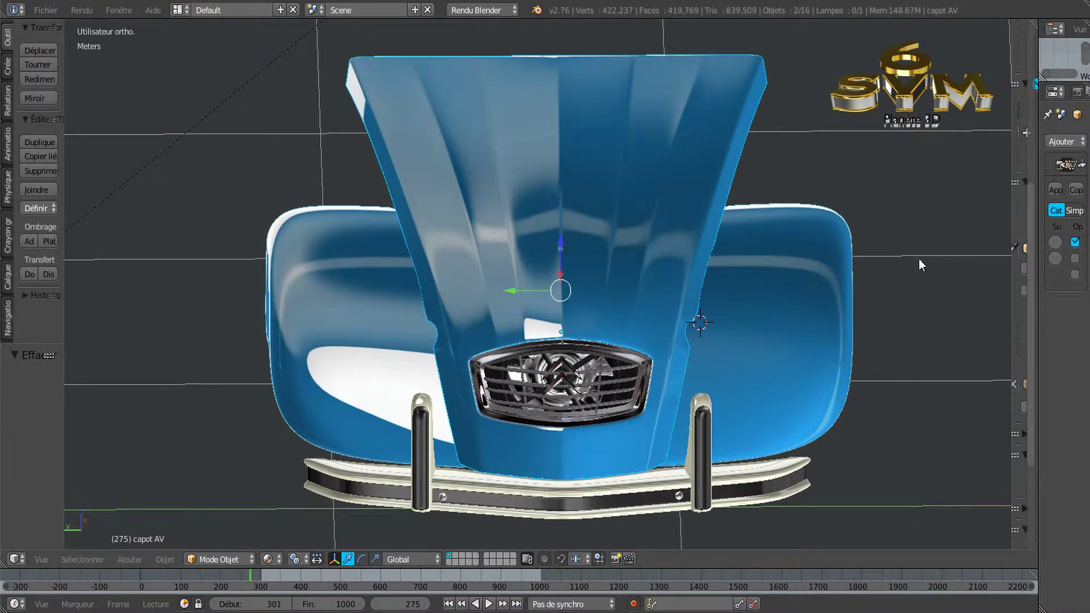
pyautogui.moveTo(924, 272); pyautogui.dragTo(925, 260, button='middle')
pyautogui.scroll(1, 916, 260)
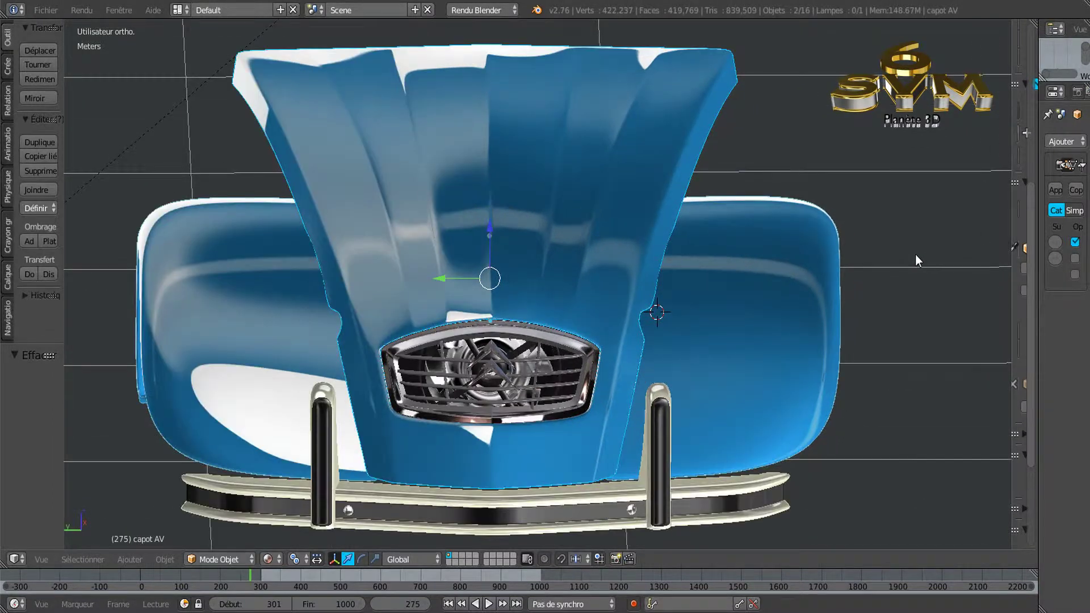
pyautogui.scroll(-1, 916, 256)
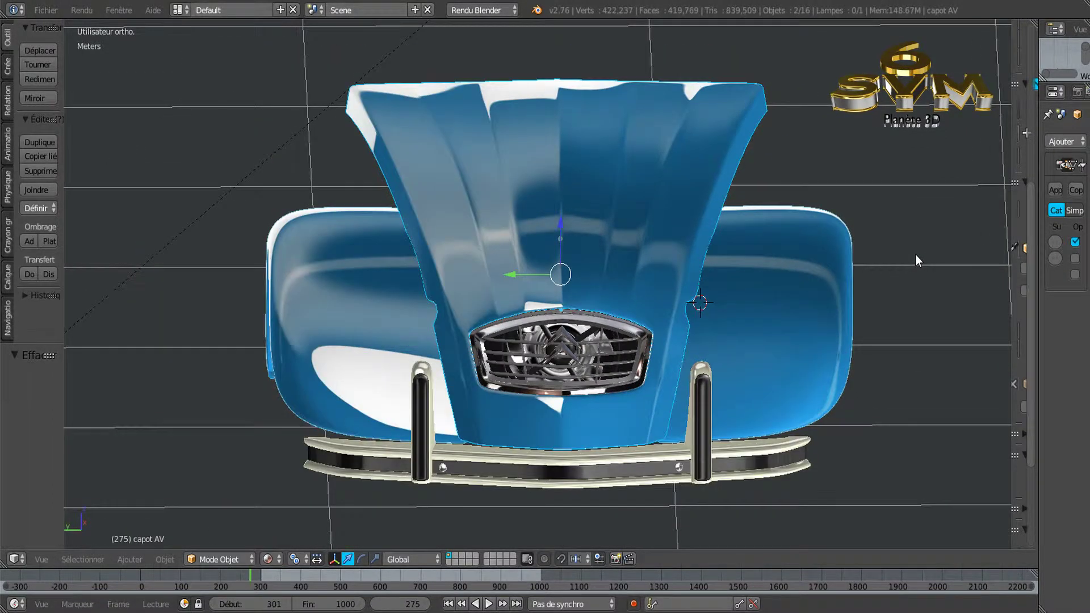
pyautogui.moveTo(913, 226)
pyautogui.mouseDown(button='middle')
pyautogui.moveTo(914, 240)
pyautogui.moveTo(899, 247)
pyautogui.mouseUp(button='middle')
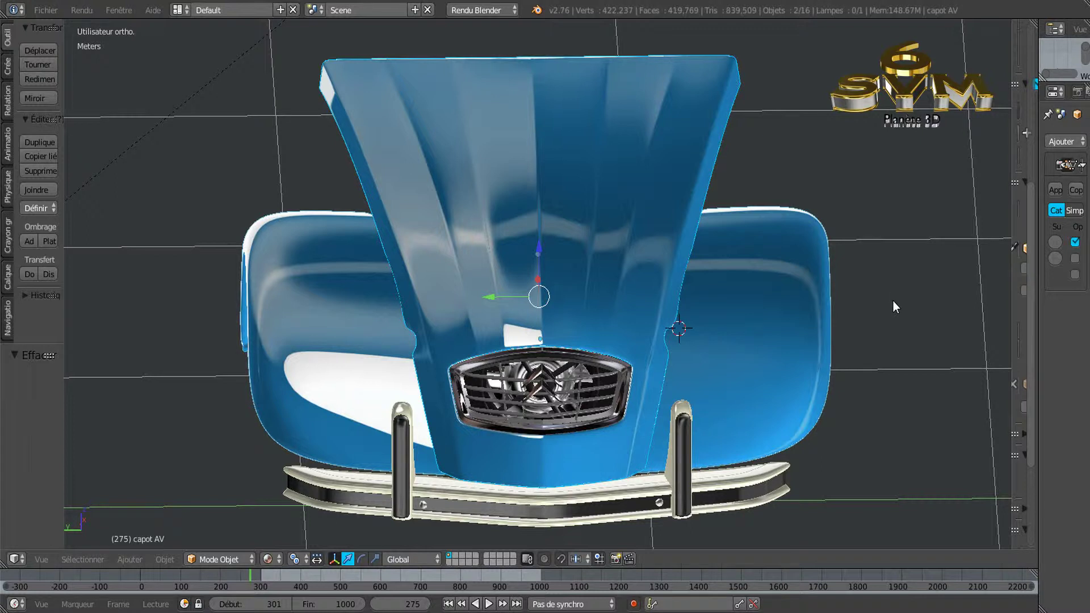
pyautogui.moveTo(902, 309)
pyautogui.mouseDown(button='middle')
pyautogui.moveTo(892, 268)
pyautogui.moveTo(884, 277)
pyautogui.mouseUp(button='middle')
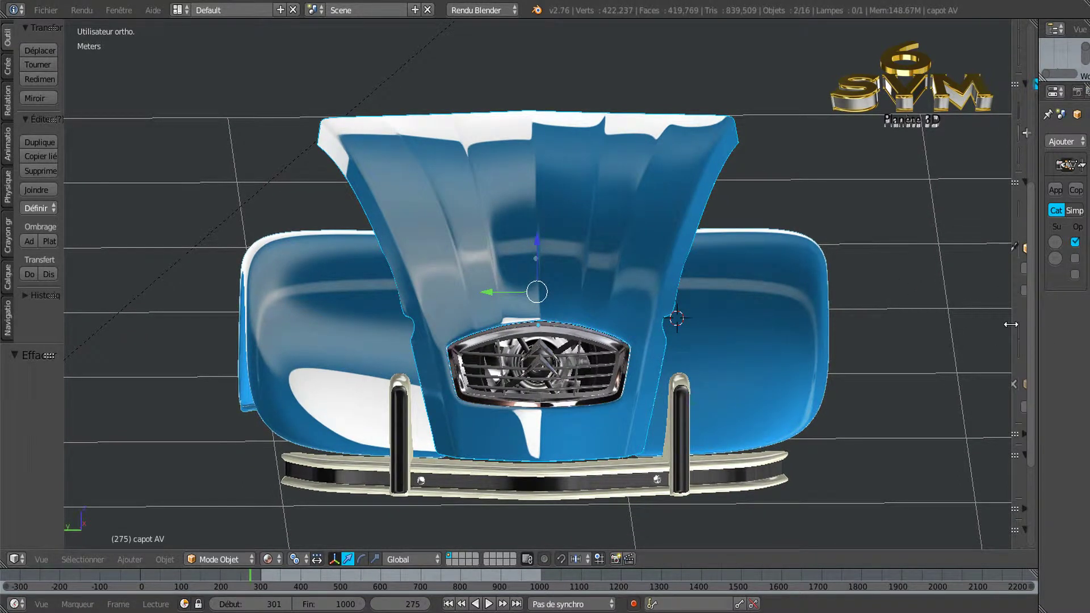
pyautogui.moveTo(1013, 325); pyautogui.dragTo(990, 329)
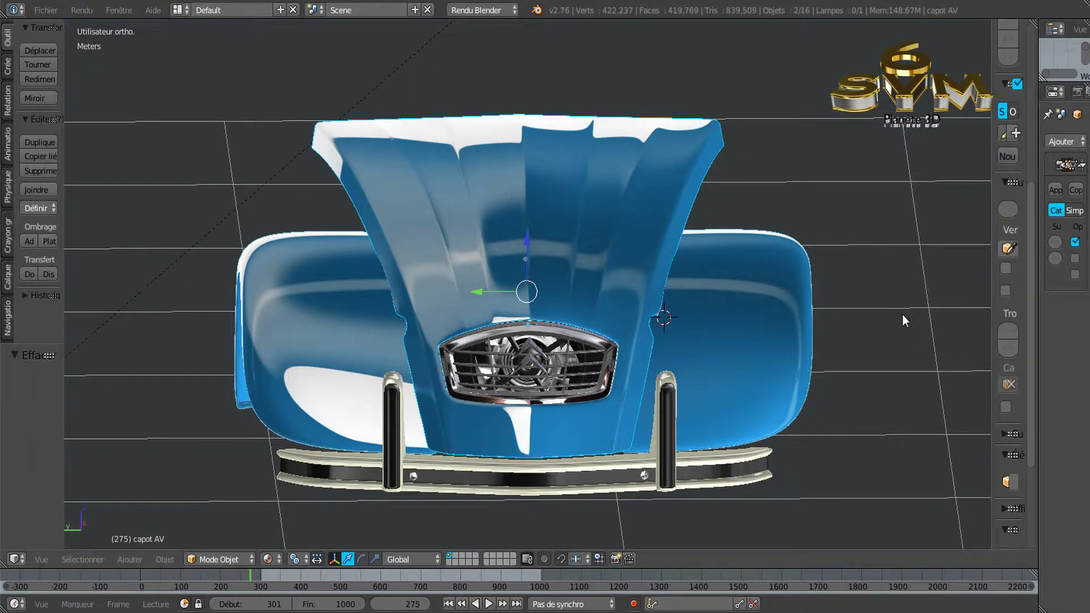
pyautogui.moveTo(894, 284); pyautogui.dragTo(892, 267, button='middle')
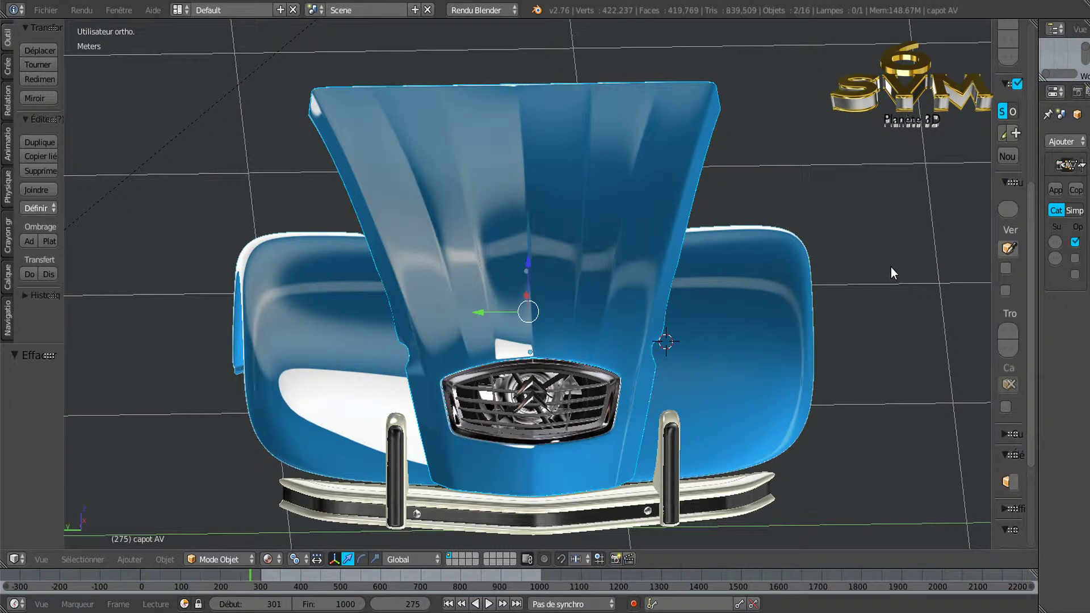
pyautogui.scroll(-1, 891, 267)
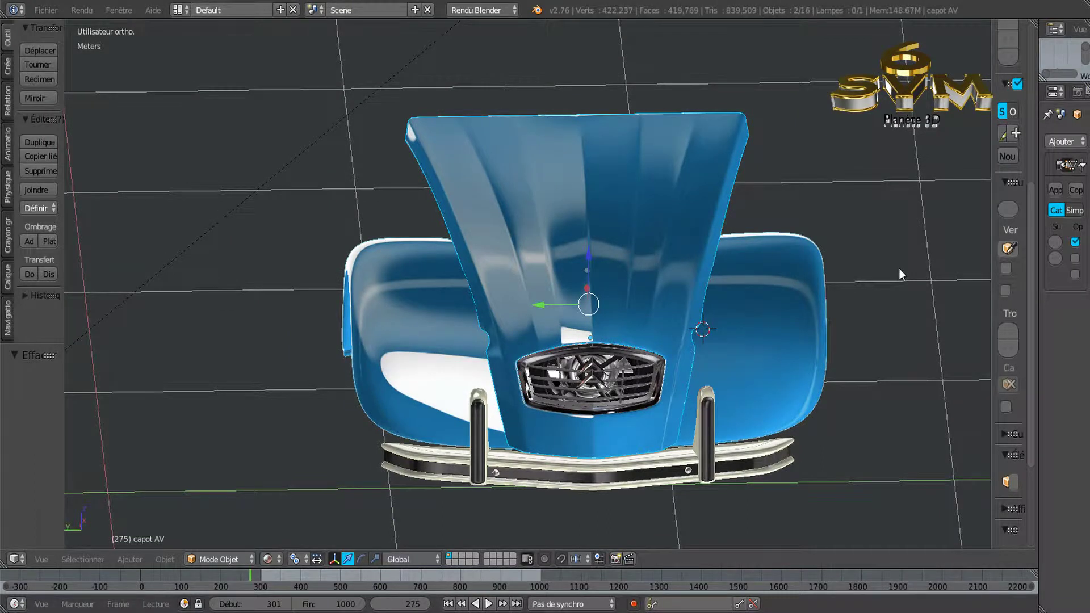
pyautogui.scroll(1, 900, 269)
pyautogui.moveTo(906, 298); pyautogui.dragTo(905, 289, button='middle')
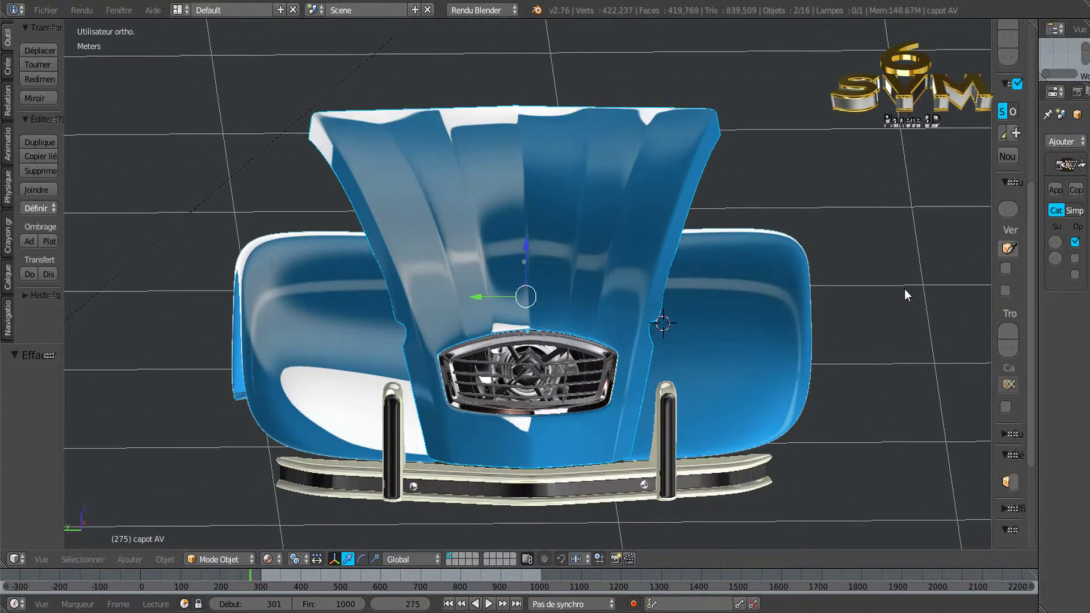
pyautogui.scroll(1, 891, 285)
pyautogui.scroll(-1, 890, 284)
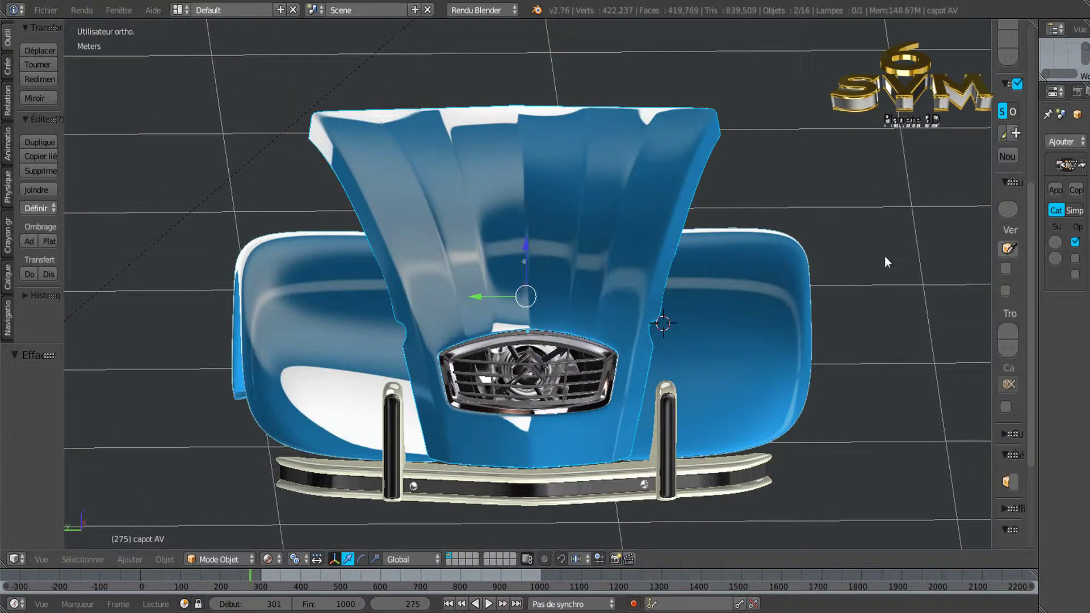
pyautogui.moveTo(885, 258); pyautogui.dragTo(885, 262, button='middle')
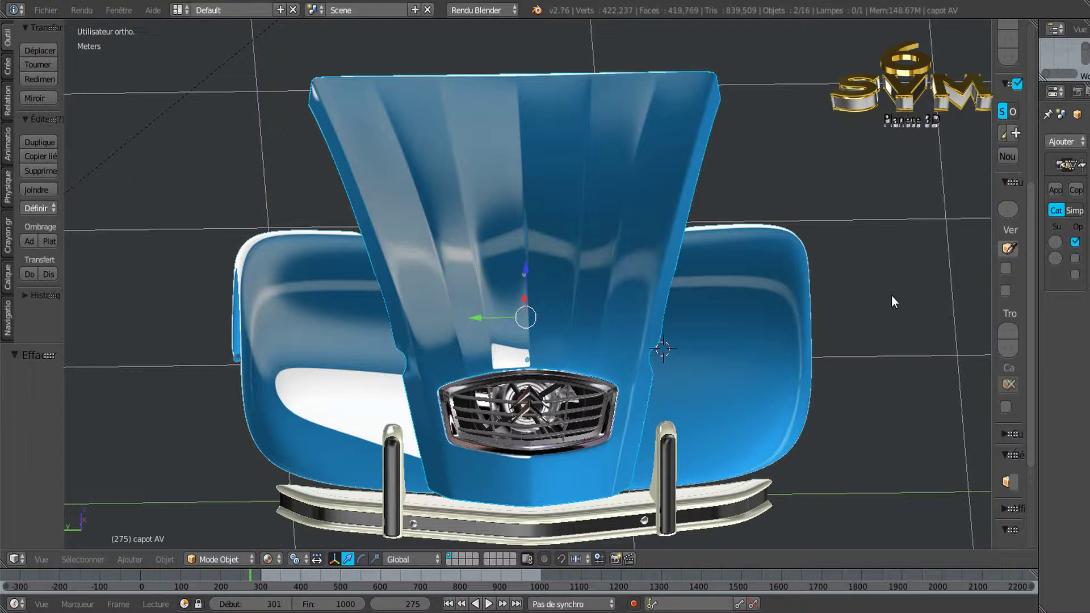
pyautogui.moveTo(885, 280); pyautogui.dragTo(884, 275, button='middle')
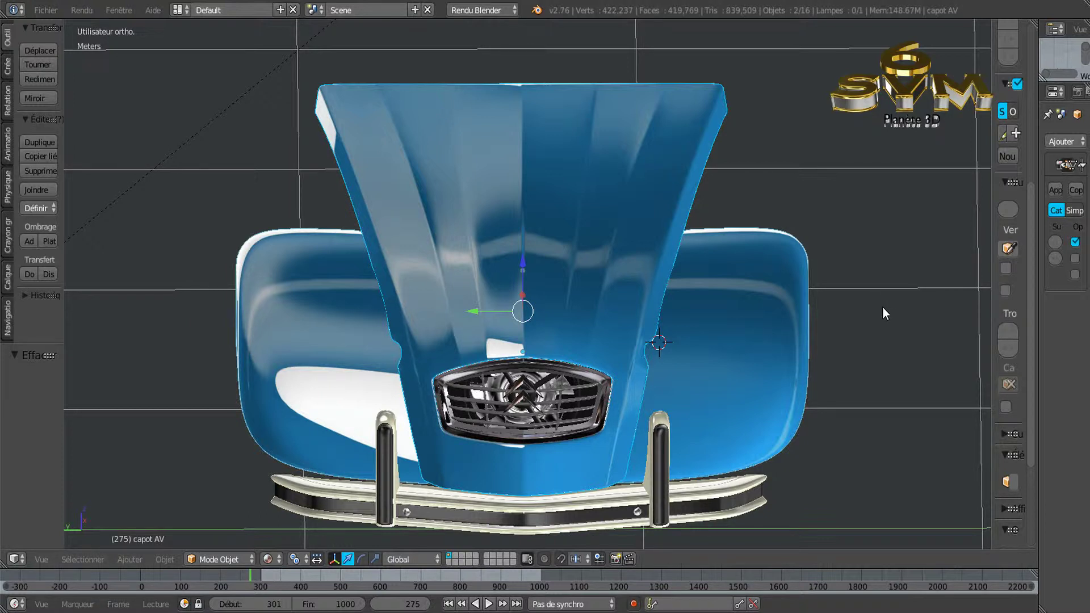
pyautogui.moveTo(884, 324); pyautogui.dragTo(883, 331, button='middle')
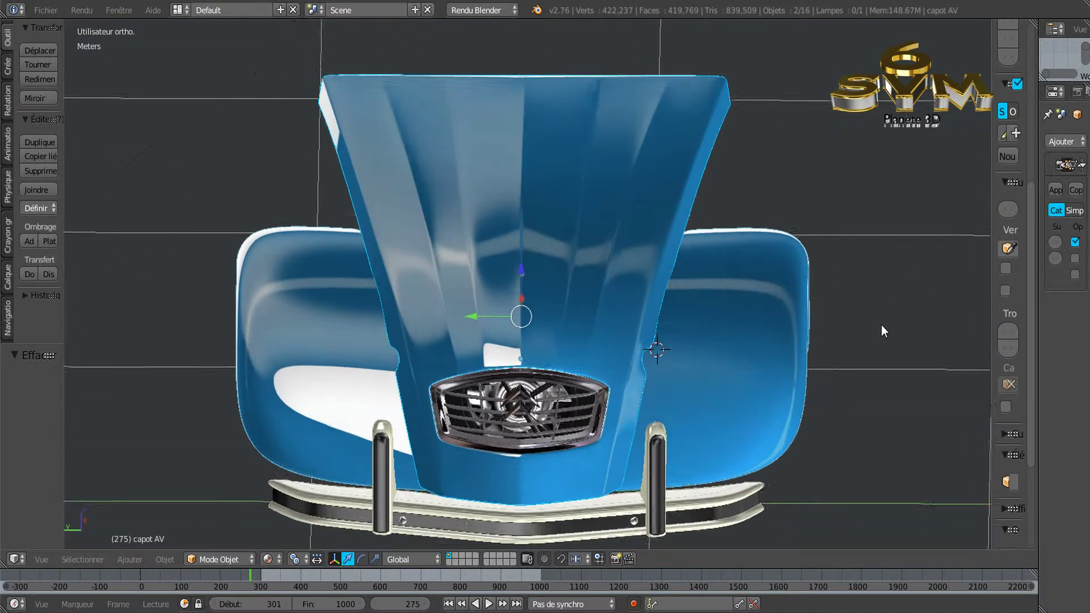
pyautogui.press('KP_5')
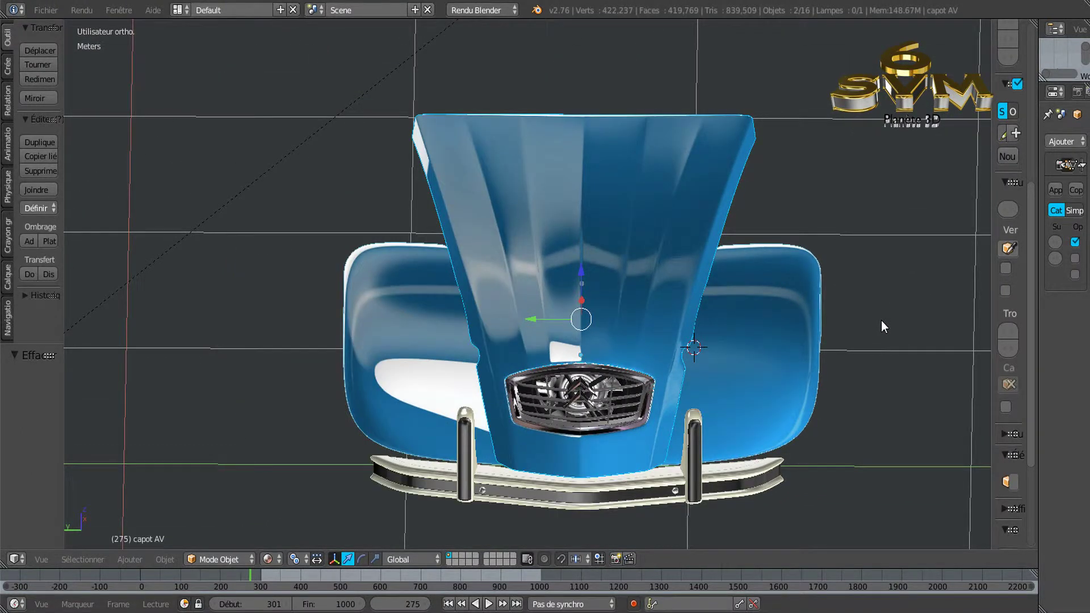
pyautogui.press('KP_5')
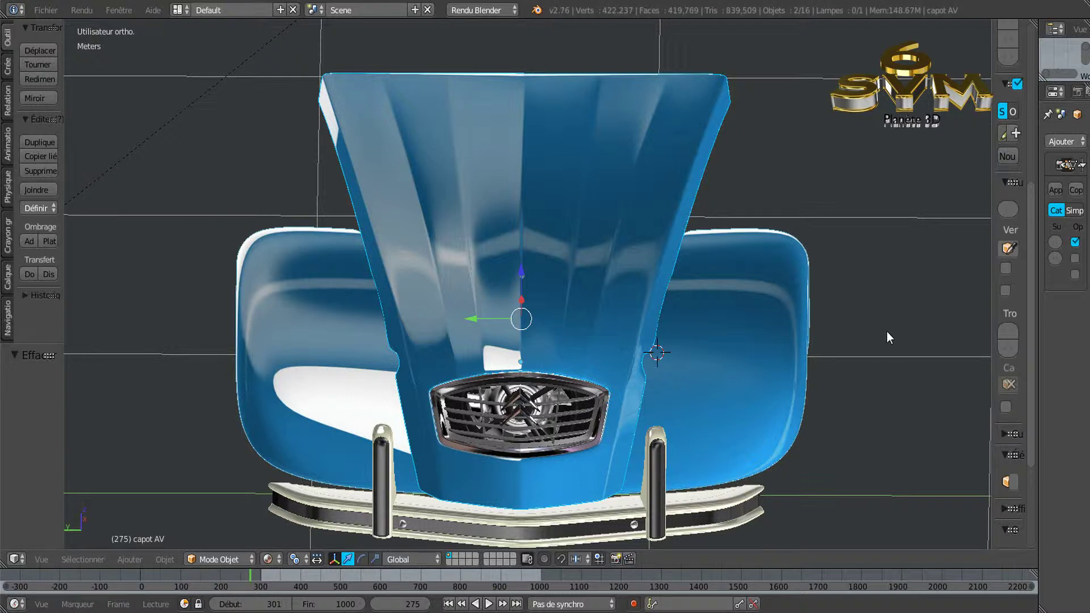
pyautogui.keyDown('shift'); pyautogui.moveTo(884, 341); pyautogui.dragTo(887, 325, button='middle'); pyautogui.keyUp('shift')
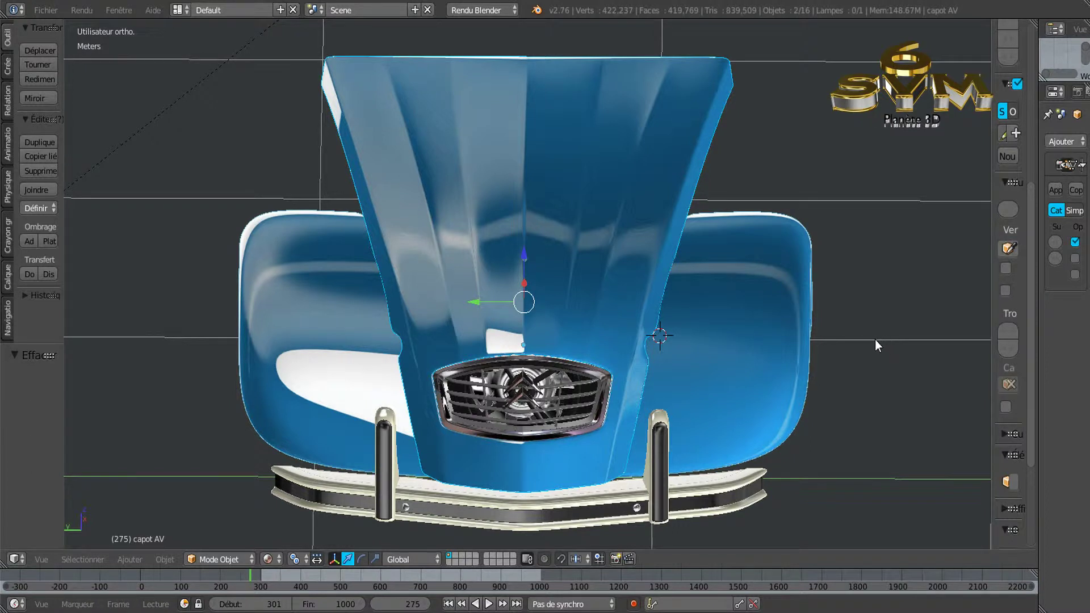
pyautogui.moveTo(870, 343); pyautogui.dragTo(865, 302, button='middle')
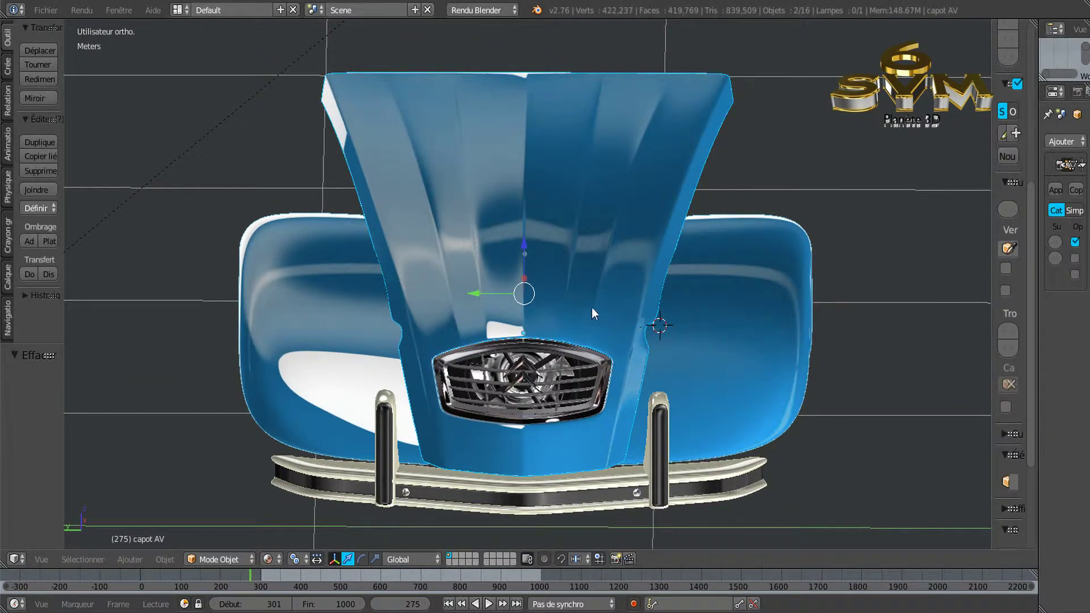
pyautogui.moveTo(906, 271)
pyautogui.mouseDown(button='middle')
pyautogui.moveTo(845, 296)
pyautogui.moveTo(901, 270)
pyautogui.mouseUp(button='middle')
pyautogui.scroll(1, 498, 348)
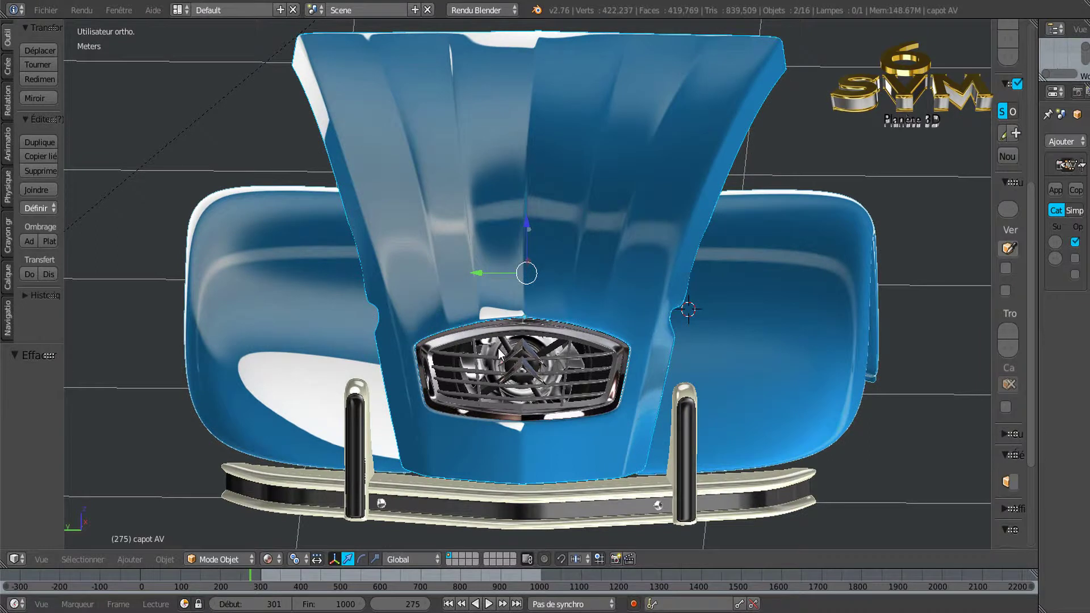
pyautogui.scroll(-1, 499, 348)
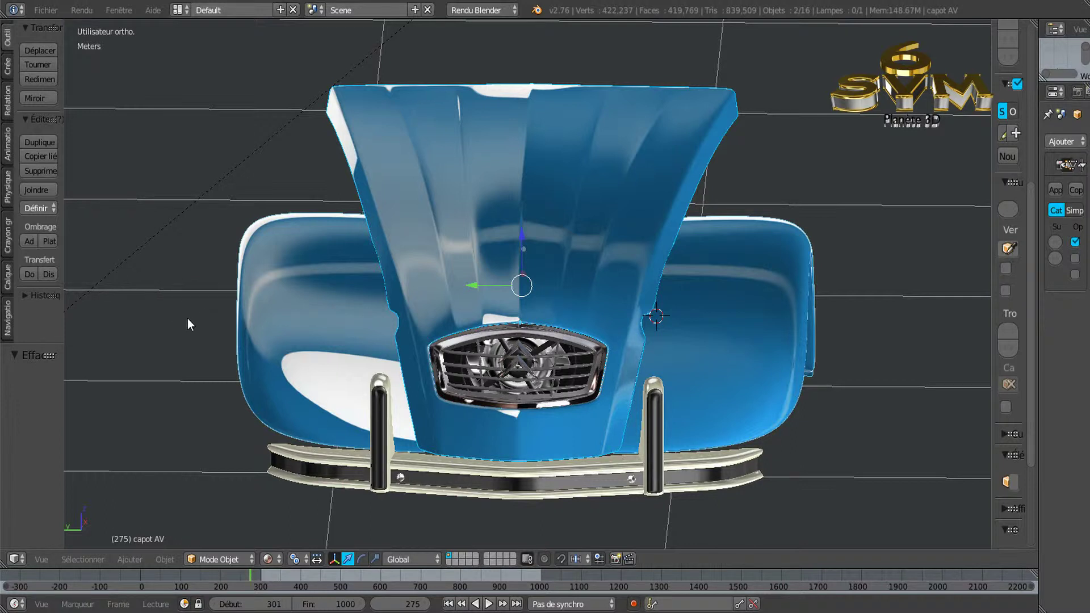
pyautogui.moveTo(189, 341)
pyautogui.mouseDown(button='middle')
pyautogui.moveTo(197, 334)
pyautogui.moveTo(187, 362)
pyautogui.moveTo(189, 344)
pyautogui.mouseUp(button='middle')
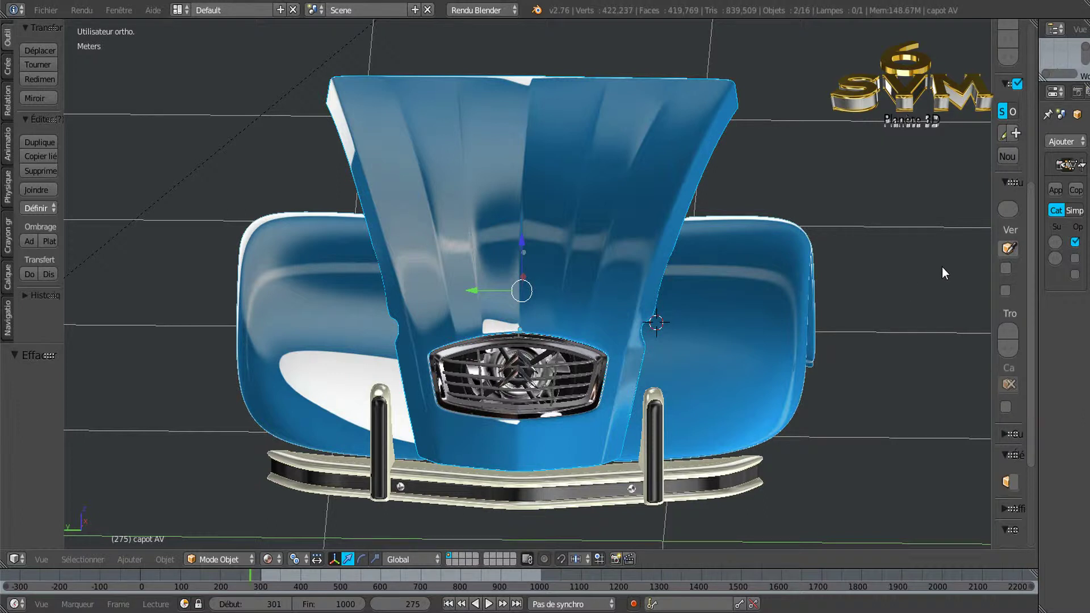
pyautogui.moveTo(928, 274)
pyautogui.mouseDown(button='middle')
pyautogui.moveTo(924, 328)
pyautogui.moveTo(931, 276)
pyautogui.moveTo(902, 328)
pyautogui.moveTo(918, 322)
pyautogui.moveTo(882, 336)
pyautogui.mouseUp(button='middle')
pyautogui.scroll(-2, 915, 318)
pyautogui.scroll(2, 913, 325)
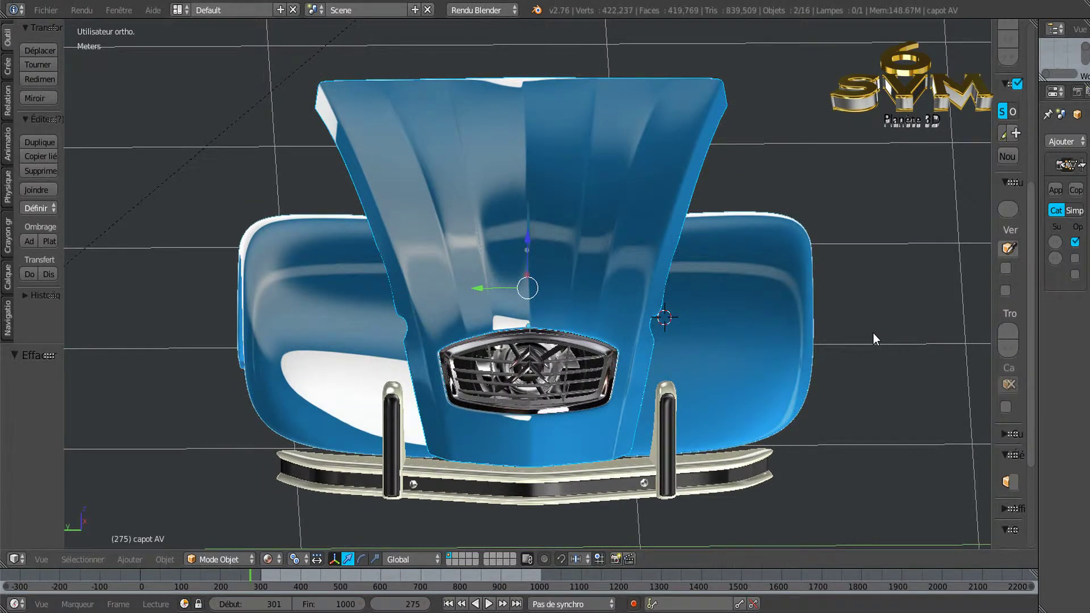
pyautogui.moveTo(877, 324); pyautogui.dragTo(875, 306, button='middle')
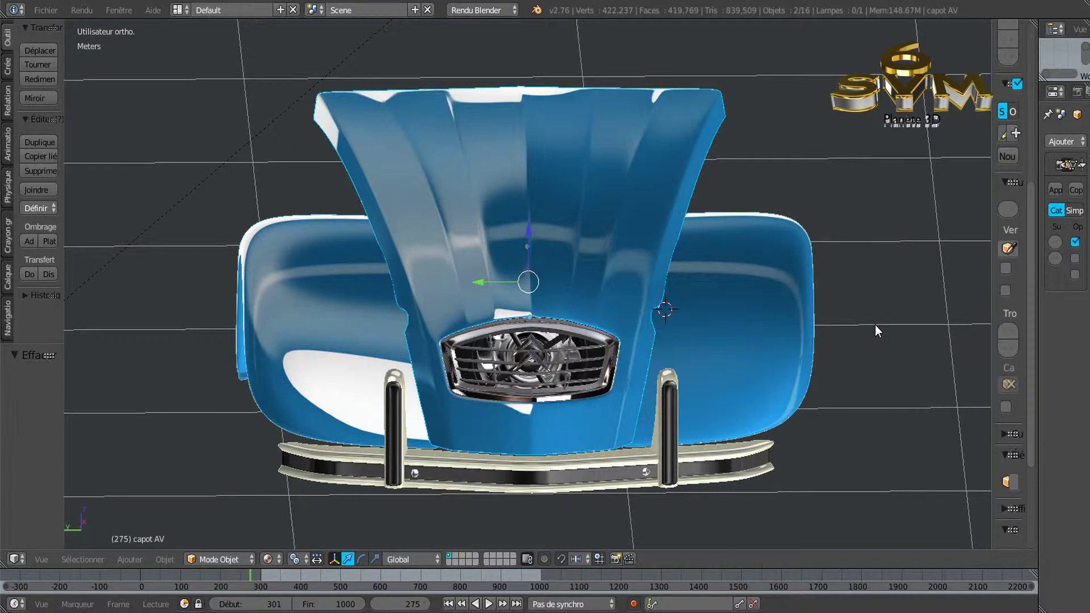
pyautogui.moveTo(876, 321); pyautogui.dragTo(876, 340, button='middle')
pyautogui.moveTo(867, 391); pyautogui.dragTo(868, 382, button='middle')
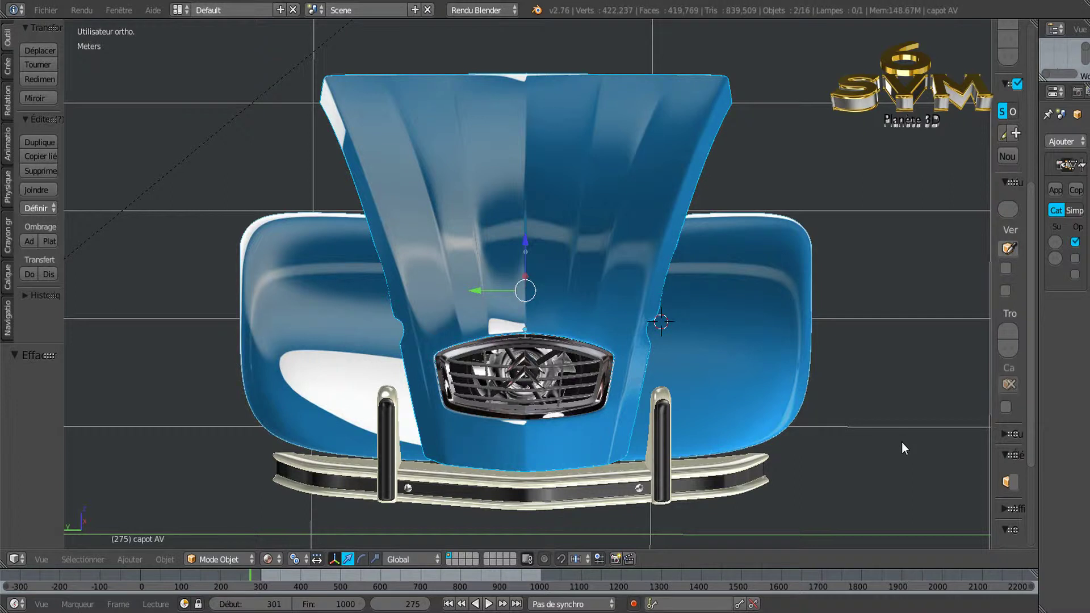
pyautogui.moveTo(885, 443)
pyautogui.mouseDown(button='middle')
pyautogui.moveTo(870, 437)
pyautogui.moveTo(893, 441)
pyautogui.mouseUp(button='middle')
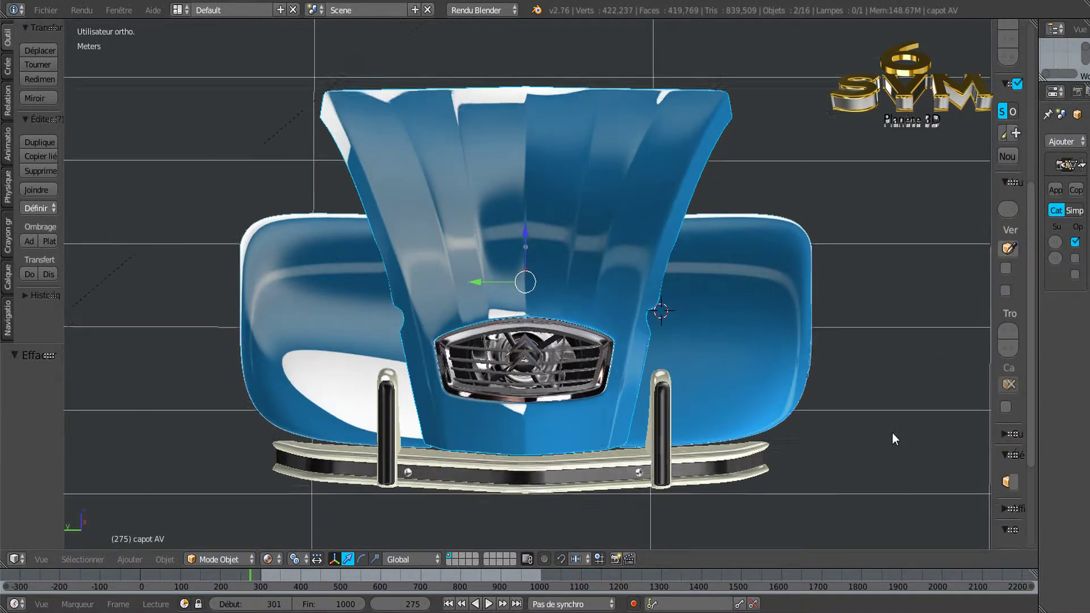
pyautogui.scroll(-2, 892, 433)
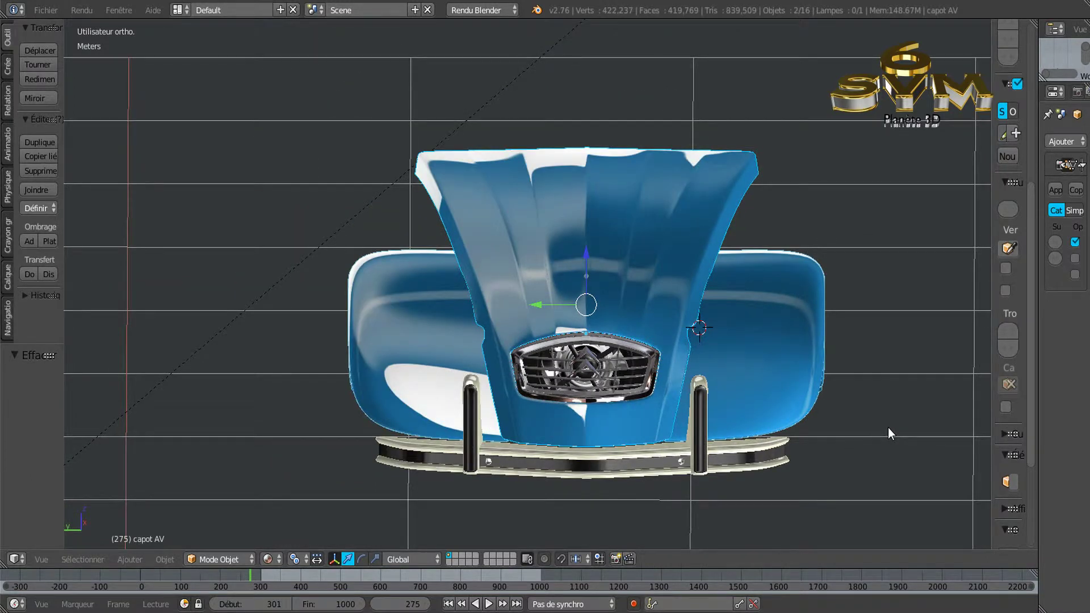
pyautogui.moveTo(916, 407)
pyautogui.keyDown('shift'); pyautogui.mouseDown(button='middle')
pyautogui.moveTo(869, 390)
pyautogui.moveTo(868, 409)
pyautogui.moveTo(836, 383)
pyautogui.moveTo(939, 431)
pyautogui.mouseUp(button='middle'); pyautogui.keyUp('shift')
pyautogui.scroll(1, 852, 413)
pyautogui.scroll(1, 835, 382)
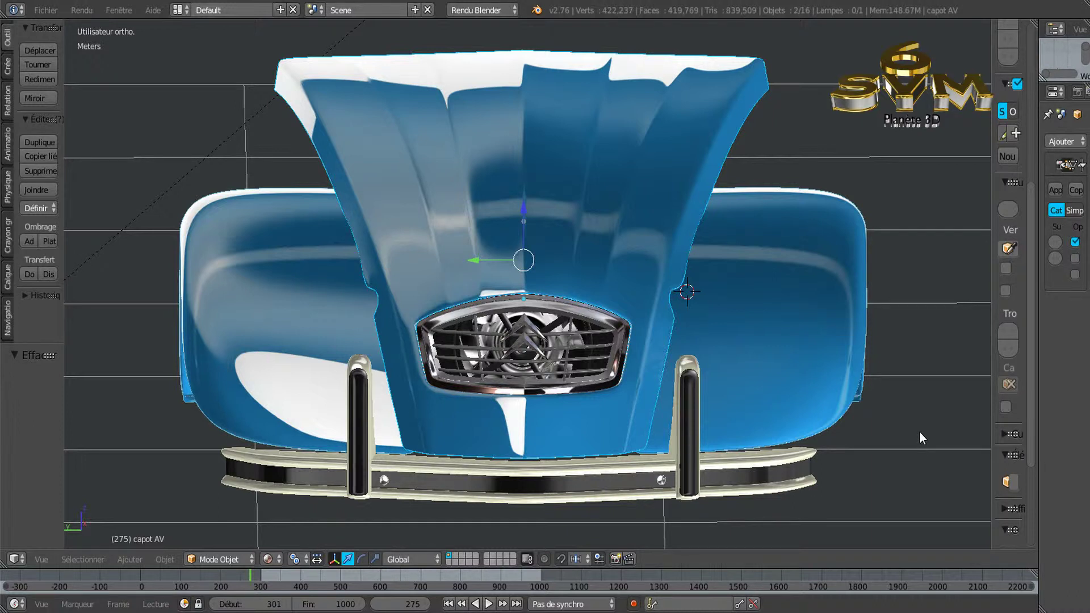
pyautogui.scroll(-2, 912, 409)
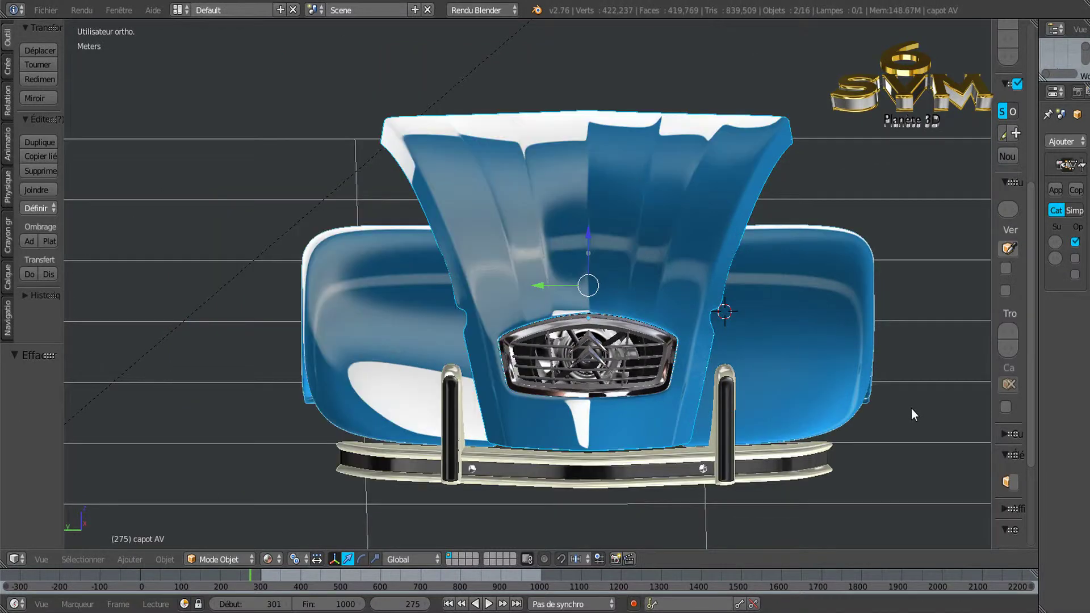
pyautogui.moveTo(915, 358)
pyautogui.mouseDown(button='middle')
pyautogui.moveTo(919, 407)
pyautogui.moveTo(899, 409)
pyautogui.moveTo(875, 389)
pyautogui.mouseUp(button='middle')
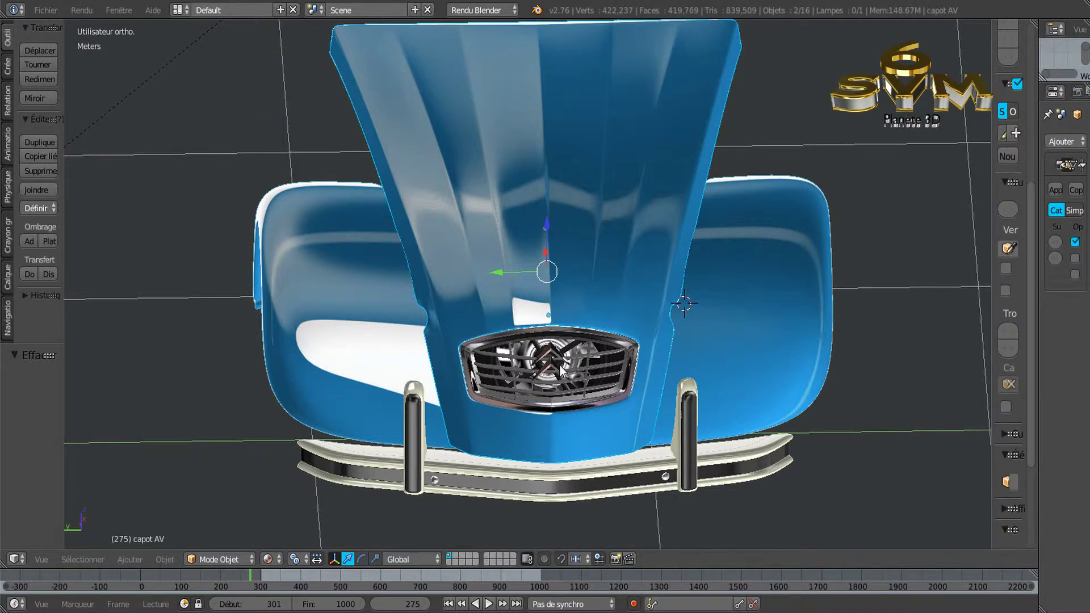
pyautogui.scroll(1, 560, 371)
pyautogui.scroll(1, 559, 371)
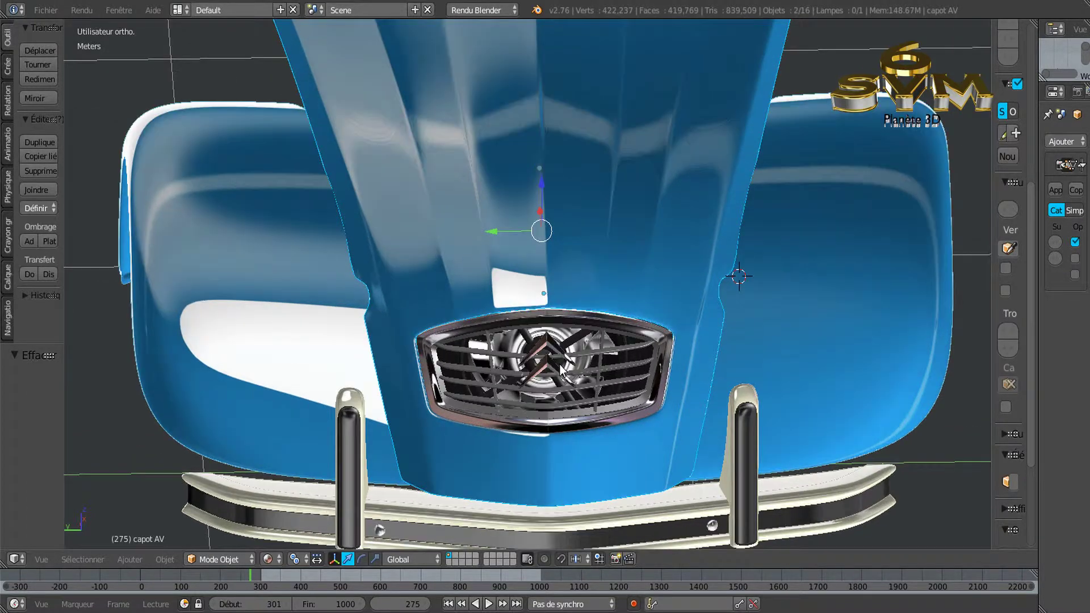
pyautogui.scroll(1, 559, 371)
pyautogui.scroll(-1, 561, 368)
pyautogui.scroll(-1, 561, 369)
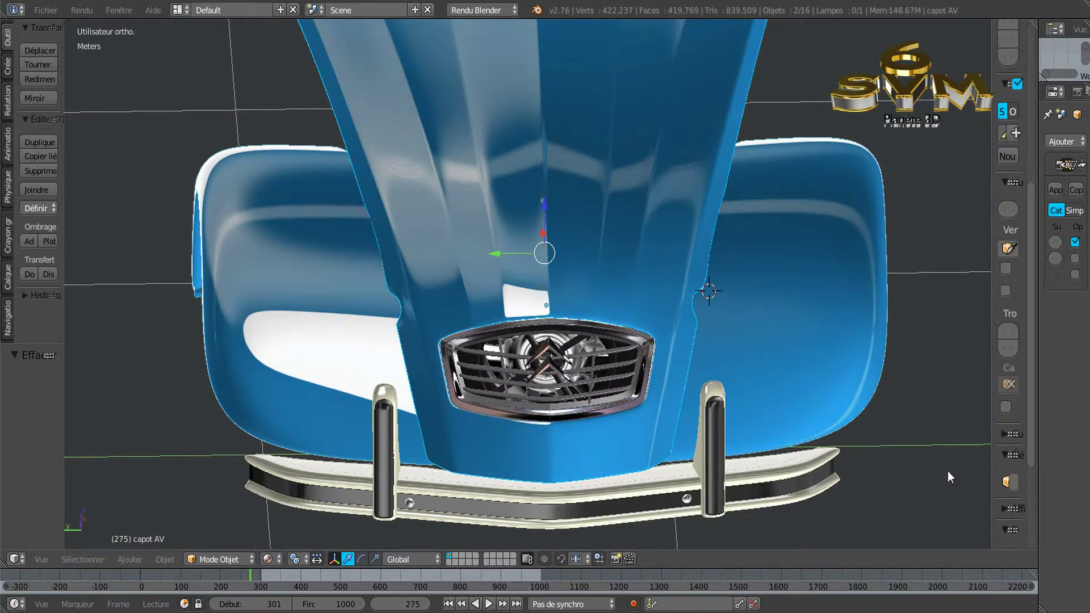
pyautogui.moveTo(948, 479); pyautogui.dragTo(945, 450, button='middle')
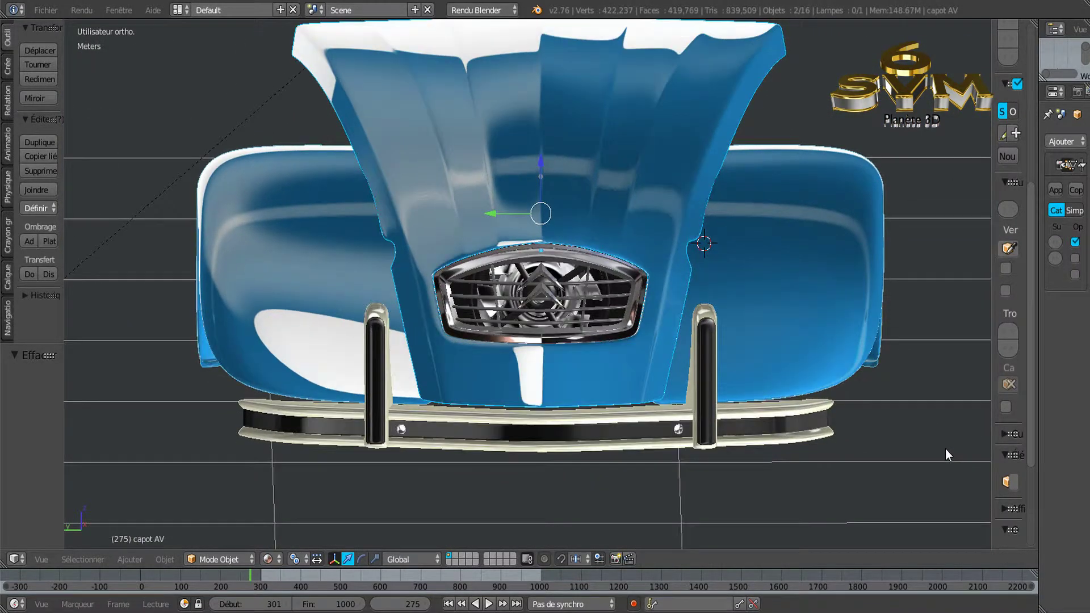
pyautogui.moveTo(935, 409)
pyautogui.mouseDown(button='middle')
pyautogui.moveTo(914, 459)
pyautogui.moveTo(930, 435)
pyautogui.moveTo(928, 445)
pyautogui.moveTo(917, 439)
pyautogui.moveTo(913, 401)
pyautogui.moveTo(878, 383)
pyautogui.moveTo(880, 427)
pyautogui.mouseUp(button='middle')
pyautogui.scroll(-1, 917, 438)
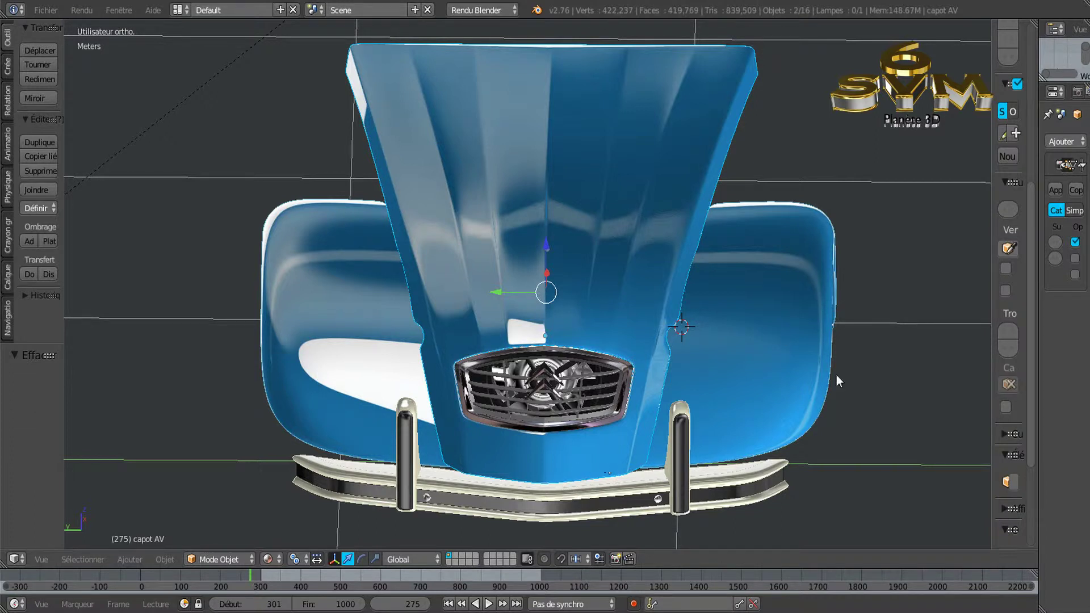
pyautogui.moveTo(919, 444)
pyautogui.mouseDown(button='middle')
pyautogui.moveTo(895, 422)
pyautogui.moveTo(857, 431)
pyautogui.moveTo(911, 433)
pyautogui.mouseUp(button='middle')
pyautogui.moveTo(188, 441)
pyautogui.mouseDown(button='middle')
pyautogui.moveTo(234, 449)
pyautogui.moveTo(248, 437)
pyautogui.mouseUp(button='middle')
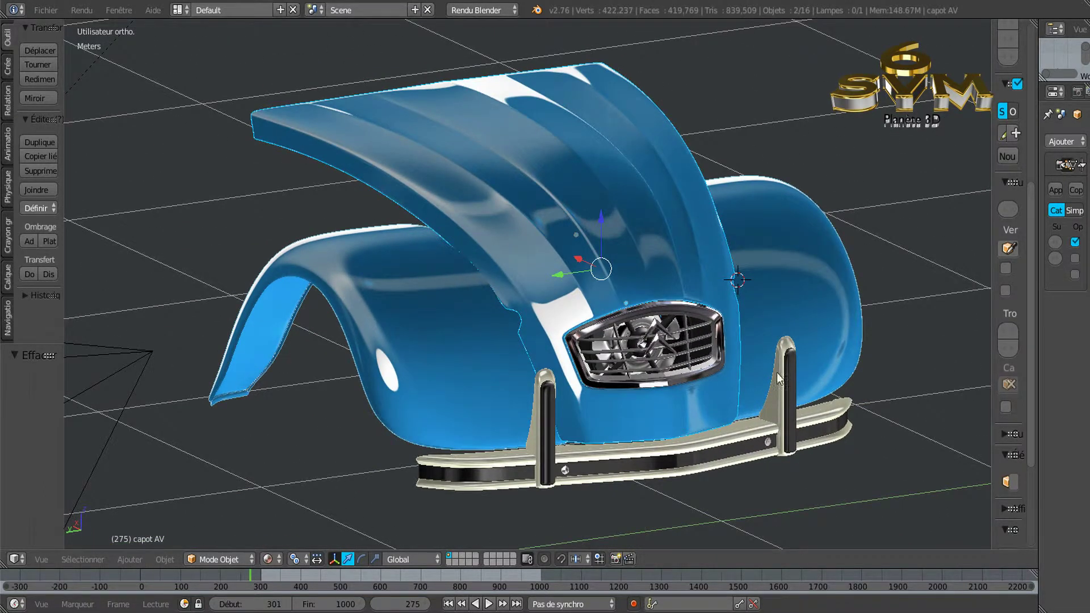
pyautogui.moveTo(943, 337)
pyautogui.mouseDown(button='middle')
pyautogui.moveTo(905, 345)
pyautogui.moveTo(890, 326)
pyautogui.mouseUp(button='middle')
pyautogui.scroll(-1, 890, 340)
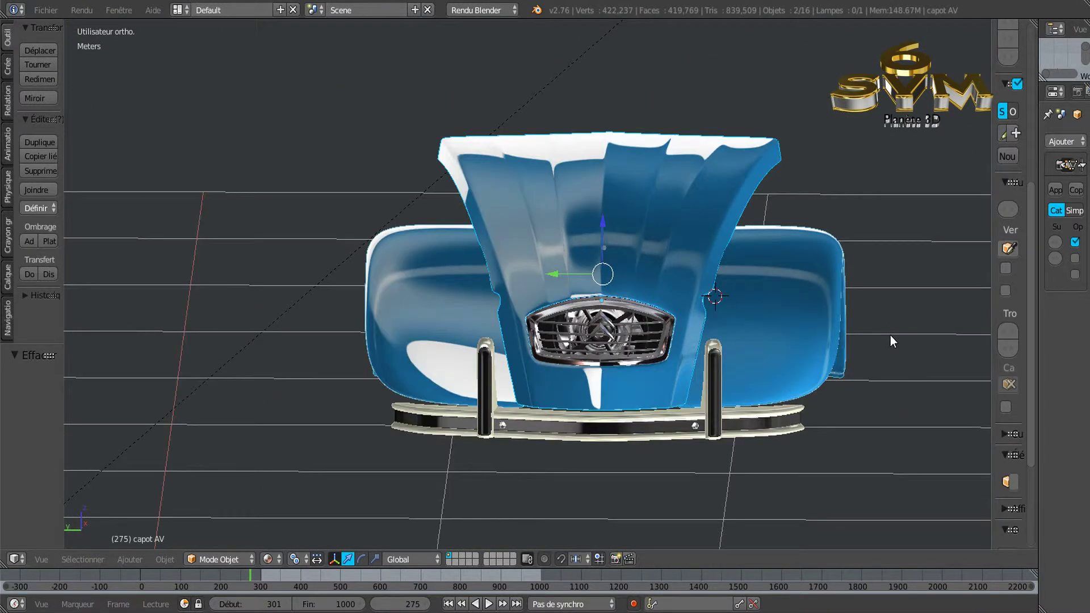
pyautogui.moveTo(895, 344)
pyautogui.mouseDown(button='middle')
pyautogui.moveTo(874, 407)
pyautogui.moveTo(862, 375)
pyautogui.moveTo(890, 369)
pyautogui.moveTo(840, 372)
pyautogui.mouseUp(button='middle')
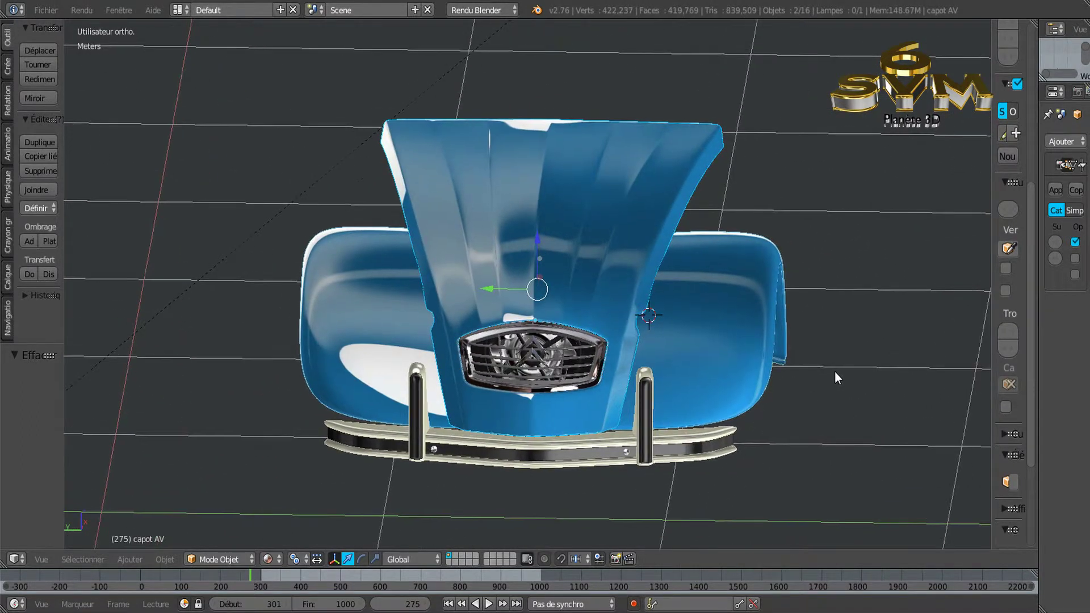
pyautogui.scroll(1, 768, 391)
pyautogui.moveTo(576, 377); pyautogui.dragTo(585, 389, button='middle')
pyautogui.keyDown('shift'); pyautogui.moveTo(533, 297); pyautogui.dragTo(578, 307, button='middle'); pyautogui.keyUp('shift')
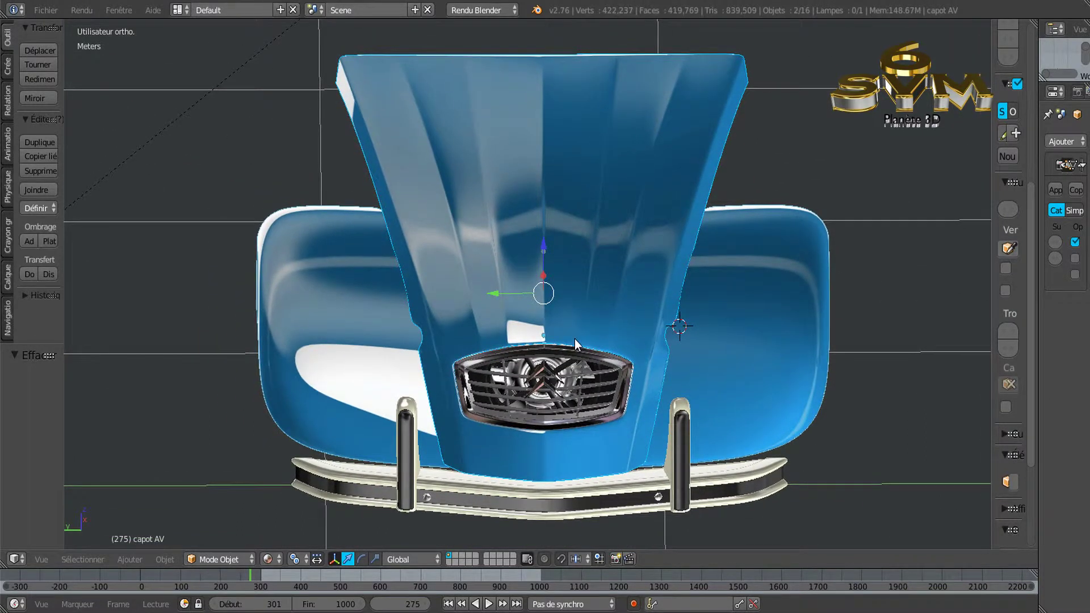
pyautogui.scroll(1, 577, 440)
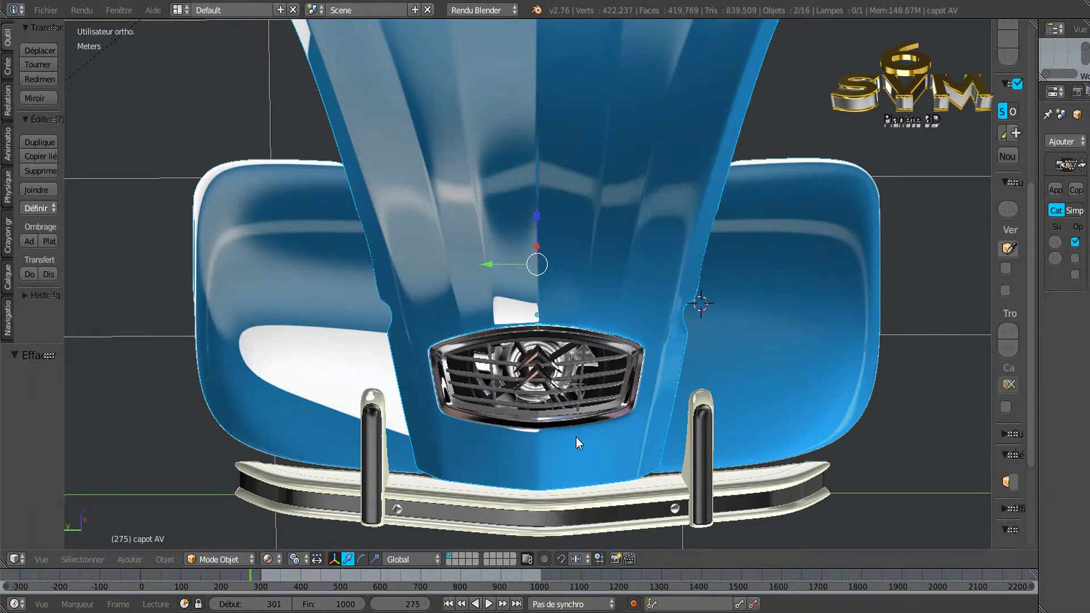
pyautogui.scroll(1, 577, 436)
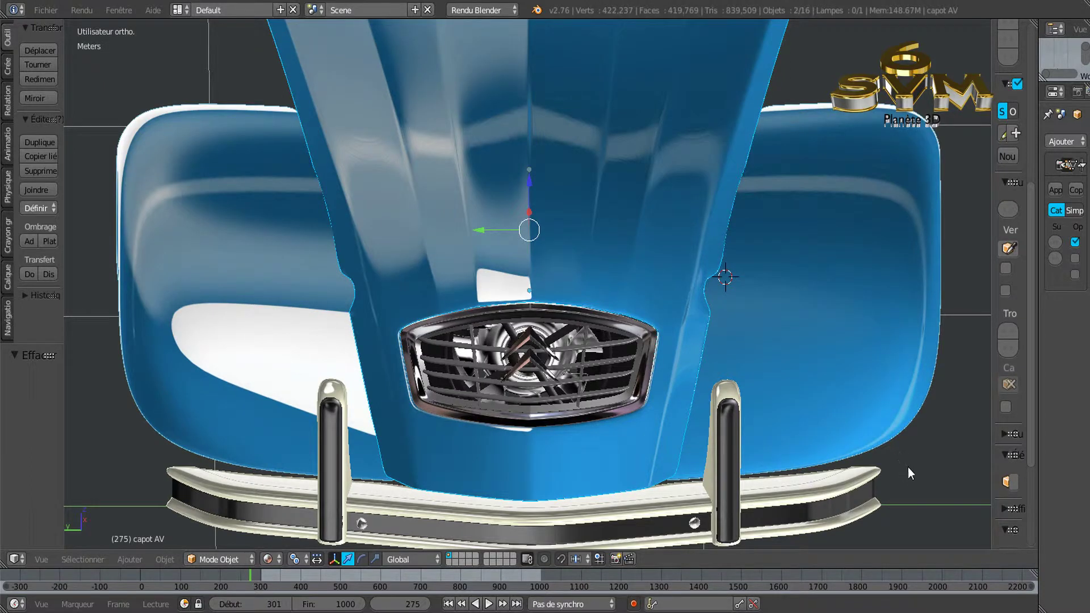
pyautogui.moveTo(906, 458)
pyautogui.keyDown('ctrl'); pyautogui.mouseDown(button='middle')
pyautogui.moveTo(904, 300)
pyautogui.moveTo(888, 347)
pyautogui.moveTo(858, 370)
pyautogui.mouseUp(button='middle'); pyautogui.keyUp('ctrl')
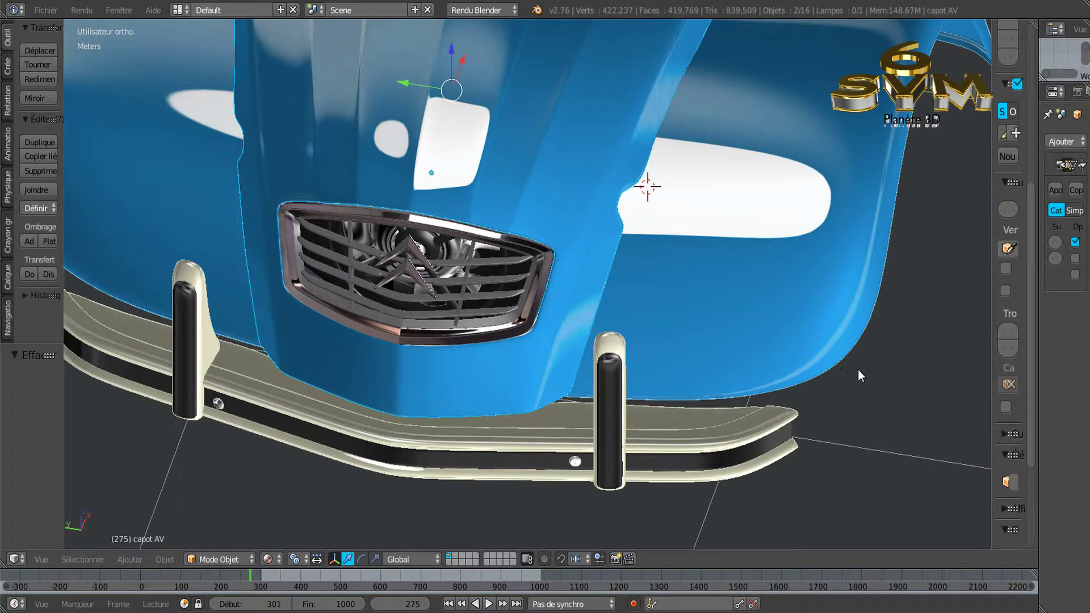
pyautogui.moveTo(625, 437)
pyautogui.mouseDown(button='middle')
pyautogui.moveTo(707, 377)
pyautogui.moveTo(729, 408)
pyautogui.mouseUp(button='middle')
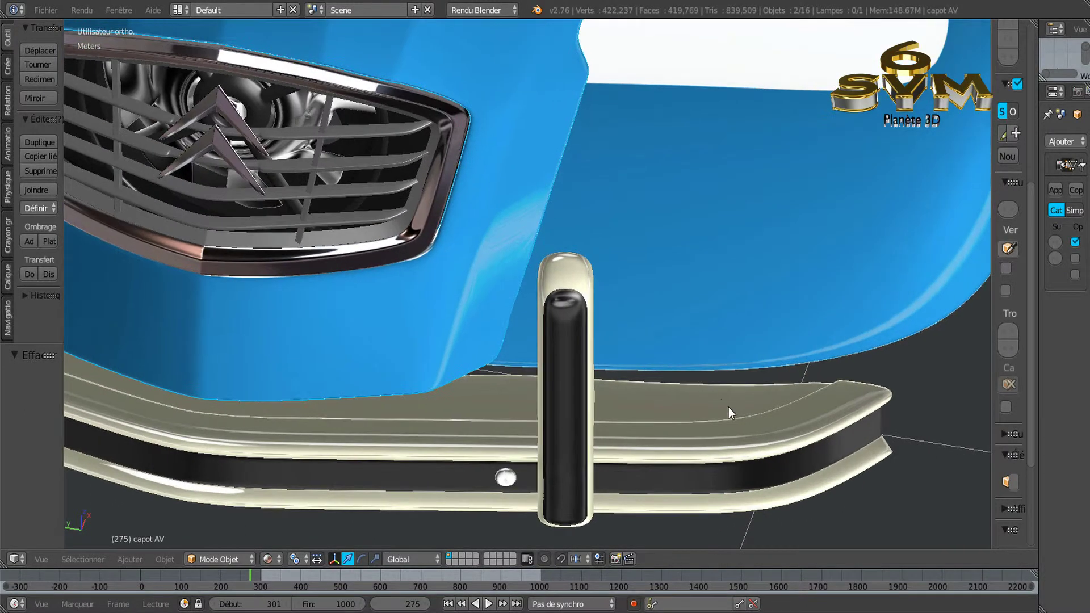
pyautogui.moveTo(617, 406)
pyautogui.mouseDown(button='middle')
pyautogui.moveTo(597, 414)
pyautogui.moveTo(558, 384)
pyautogui.moveTo(796, 358)
pyautogui.moveTo(602, 408)
pyautogui.moveTo(602, 372)
pyautogui.moveTo(579, 372)
pyautogui.moveTo(558, 415)
pyautogui.moveTo(509, 371)
pyautogui.moveTo(718, 372)
pyautogui.moveTo(613, 432)
pyautogui.moveTo(600, 470)
pyautogui.moveTo(732, 379)
pyautogui.moveTo(684, 424)
pyautogui.moveTo(594, 472)
pyautogui.moveTo(687, 456)
pyautogui.moveTo(759, 344)
pyautogui.moveTo(595, 390)
pyautogui.moveTo(711, 446)
pyautogui.mouseUp(button='middle')
pyautogui.moveTo(829, 453); pyautogui.dragTo(845, 443, button='middle')
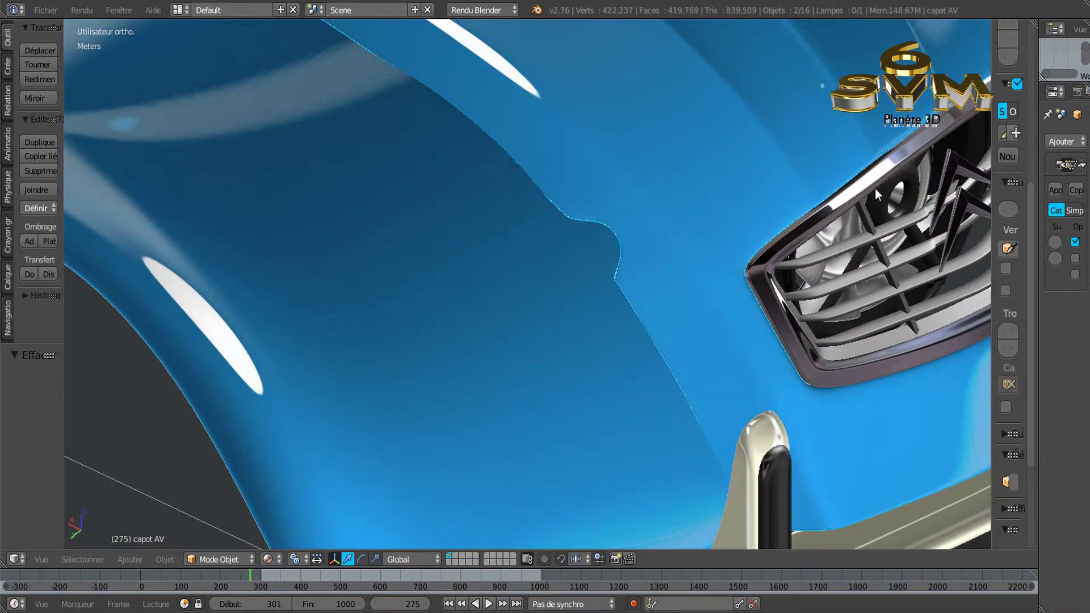
pyautogui.moveTo(844, 184)
pyautogui.mouseDown(button='middle')
pyautogui.moveTo(697, 251)
pyautogui.moveTo(827, 389)
pyautogui.mouseUp(button='middle')
pyautogui.moveTo(915, 406); pyautogui.dragTo(799, 435, button='middle')
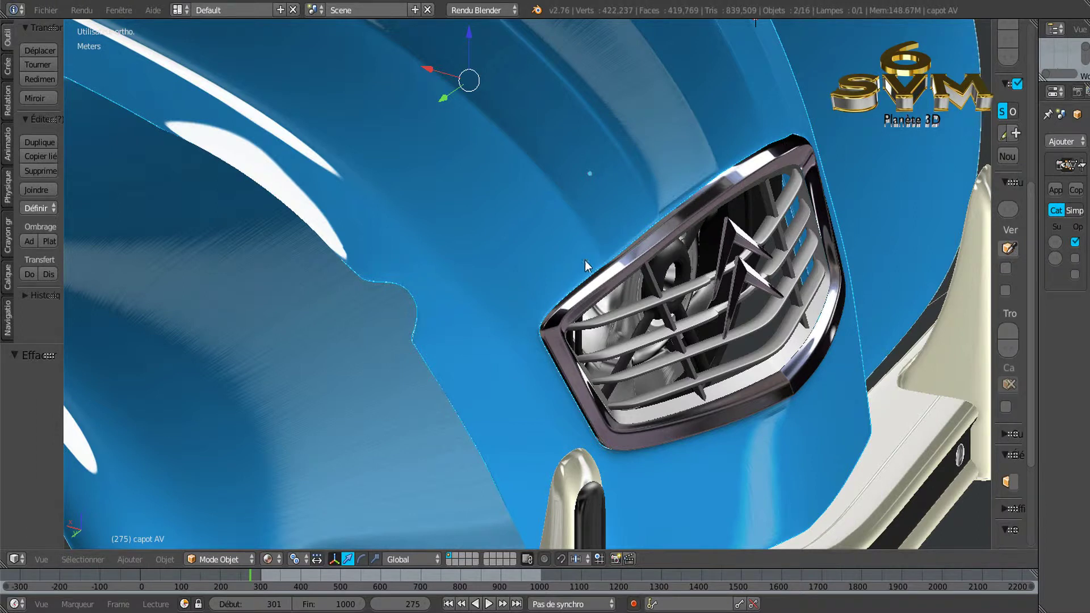
pyautogui.moveTo(579, 364)
pyautogui.mouseDown(button='middle')
pyautogui.moveTo(710, 396)
pyautogui.moveTo(580, 384)
pyautogui.mouseUp(button='middle')
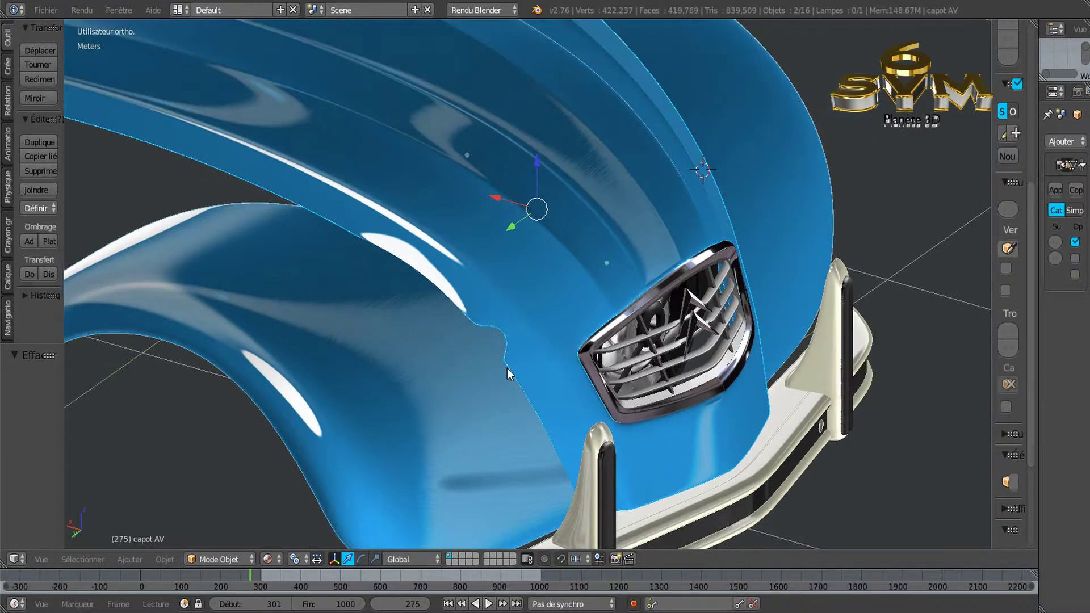
pyautogui.click(508, 368)
pyautogui.moveTo(507, 368)
pyautogui.mouseDown(button='middle')
pyautogui.moveTo(449, 338)
pyautogui.moveTo(431, 287)
pyautogui.mouseUp(button='middle')
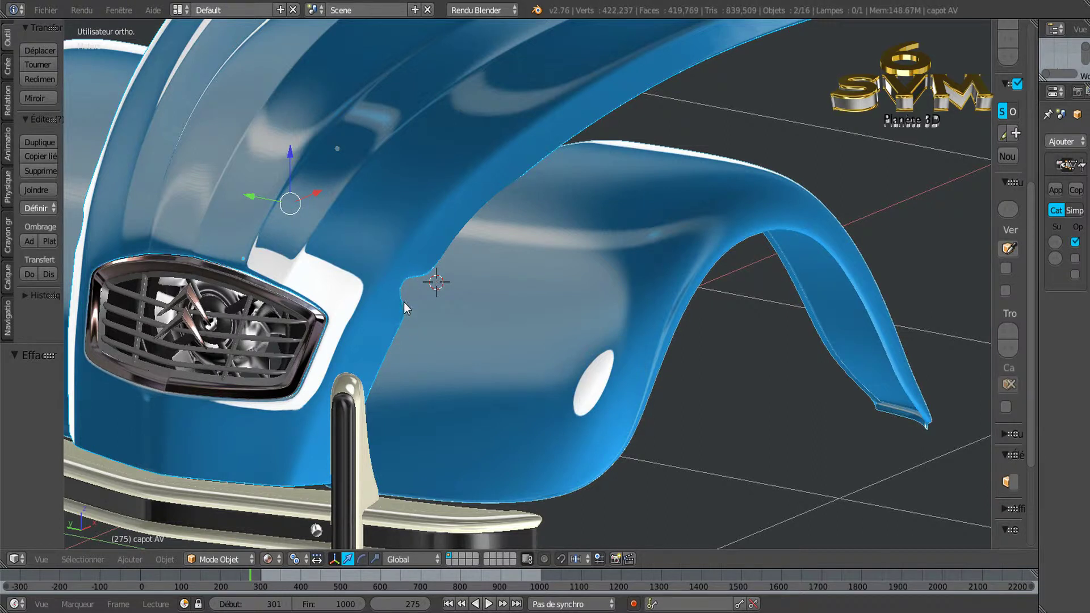
pyautogui.moveTo(451, 297)
pyautogui.mouseDown(button='middle')
pyautogui.moveTo(592, 335)
pyautogui.moveTo(697, 335)
pyautogui.mouseUp(button='middle')
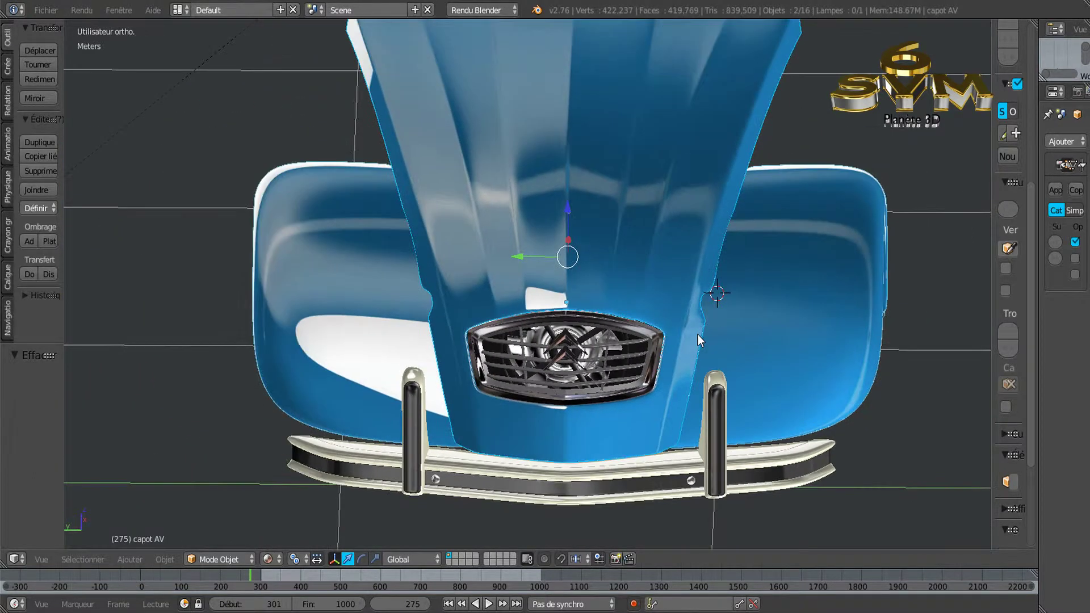
# Step: Orbit around the car front from the right, from above, and to a raised three-quarter angle
pyautogui.moveTo(739, 307)
pyautogui.keyDown('shift'); pyautogui.mouseDown(button='middle')
pyautogui.moveTo(716, 338)
pyautogui.moveTo(716, 325)
pyautogui.mouseUp(button='middle'); pyautogui.keyUp('shift')
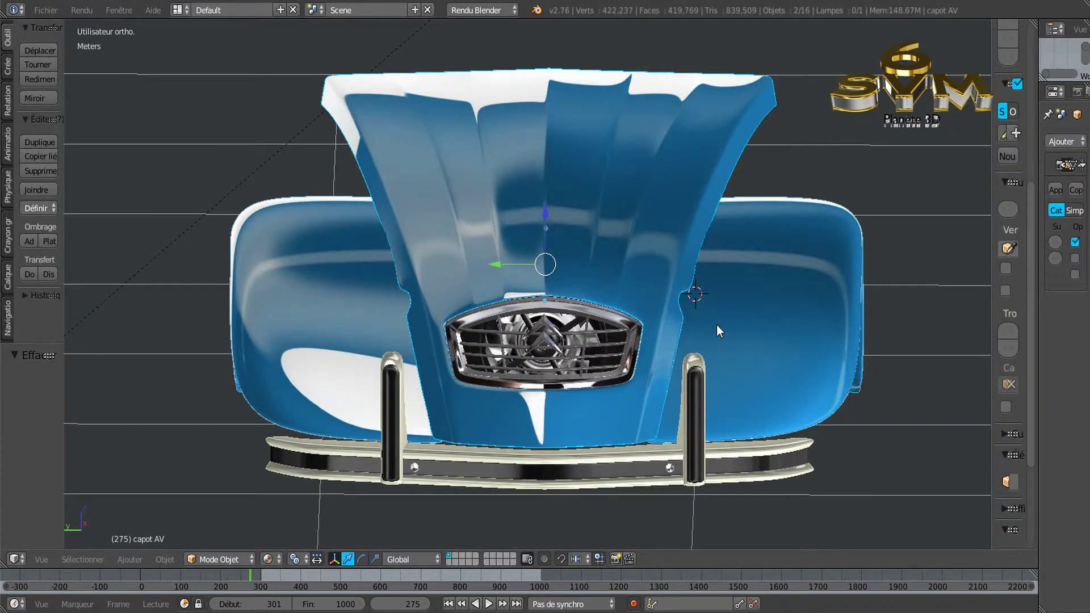
pyautogui.moveTo(731, 356)
pyautogui.mouseDown(button='middle')
pyautogui.moveTo(741, 363)
pyautogui.moveTo(736, 379)
pyautogui.mouseUp(button='middle')
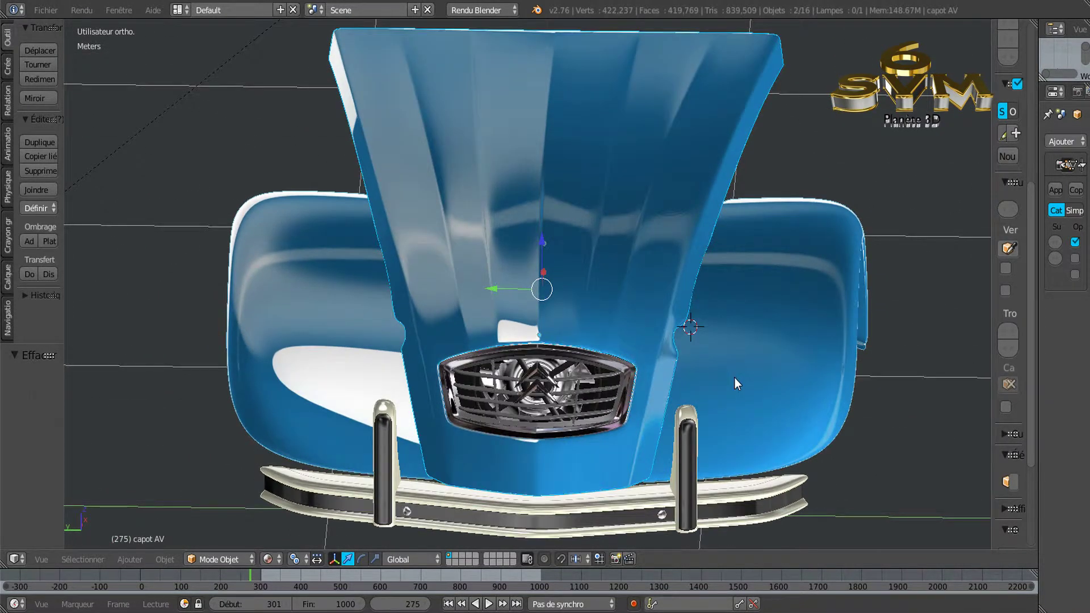
pyautogui.moveTo(589, 395)
pyautogui.mouseDown(button='middle')
pyautogui.moveTo(636, 387)
pyautogui.moveTo(609, 376)
pyautogui.moveTo(594, 408)
pyautogui.moveTo(591, 354)
pyautogui.moveTo(564, 380)
pyautogui.mouseUp(button='middle')
pyautogui.scroll(1, 562, 381)
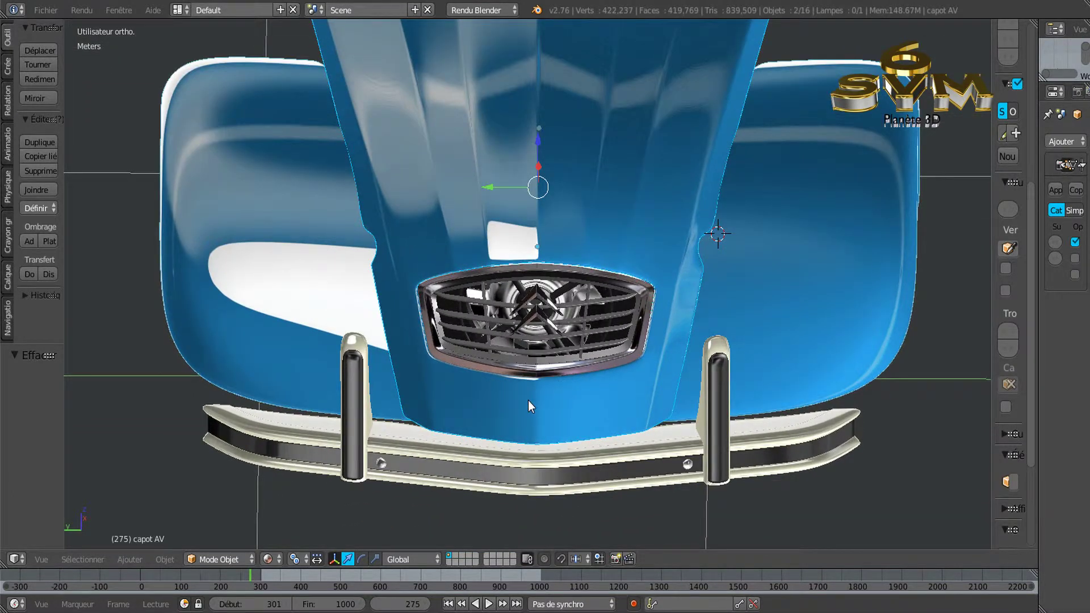
pyautogui.moveTo(537, 398)
pyautogui.mouseDown(button='middle')
pyautogui.moveTo(549, 356)
pyautogui.moveTo(573, 339)
pyautogui.moveTo(604, 358)
pyautogui.moveTo(604, 328)
pyautogui.moveTo(582, 371)
pyautogui.moveTo(657, 367)
pyautogui.moveTo(570, 373)
pyautogui.mouseUp(button='middle')
pyautogui.moveTo(622, 332)
pyautogui.mouseDown(button='middle')
pyautogui.moveTo(621, 350)
pyautogui.moveTo(587, 333)
pyautogui.moveTo(638, 325)
pyautogui.moveTo(613, 312)
pyautogui.moveTo(626, 360)
pyautogui.mouseUp(button='middle')
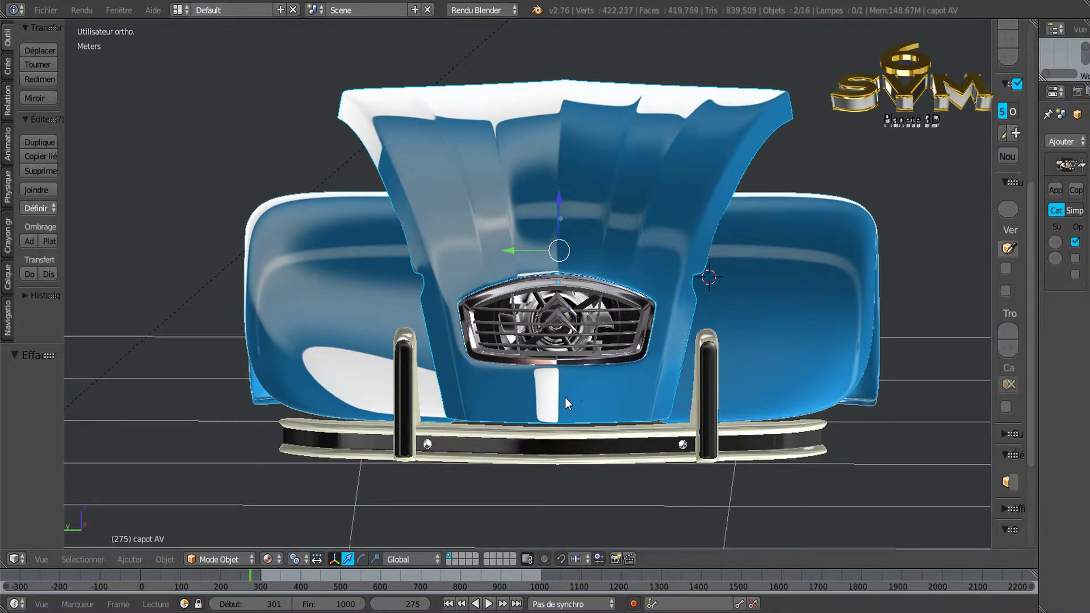
# Step: Zoom in close on the chrome grille and recentre it in the view
pyautogui.scroll(2, 565, 398)
pyautogui.keyDown('shift'); pyautogui.moveTo(618, 382); pyautogui.dragTo(604, 411, button='middle'); pyautogui.keyUp('shift')
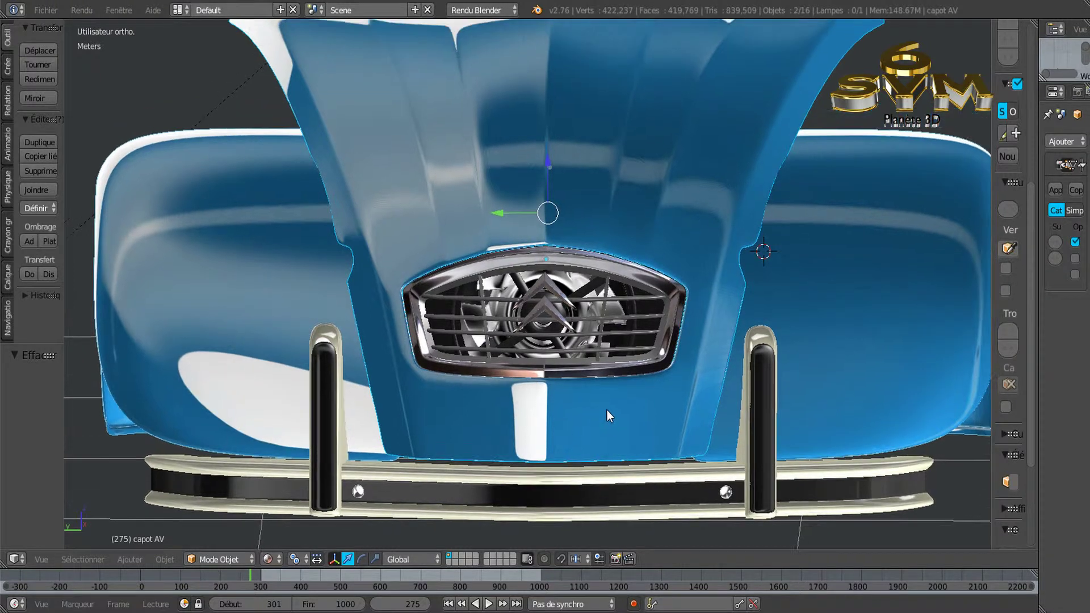
pyautogui.scroll(1, 581, 413)
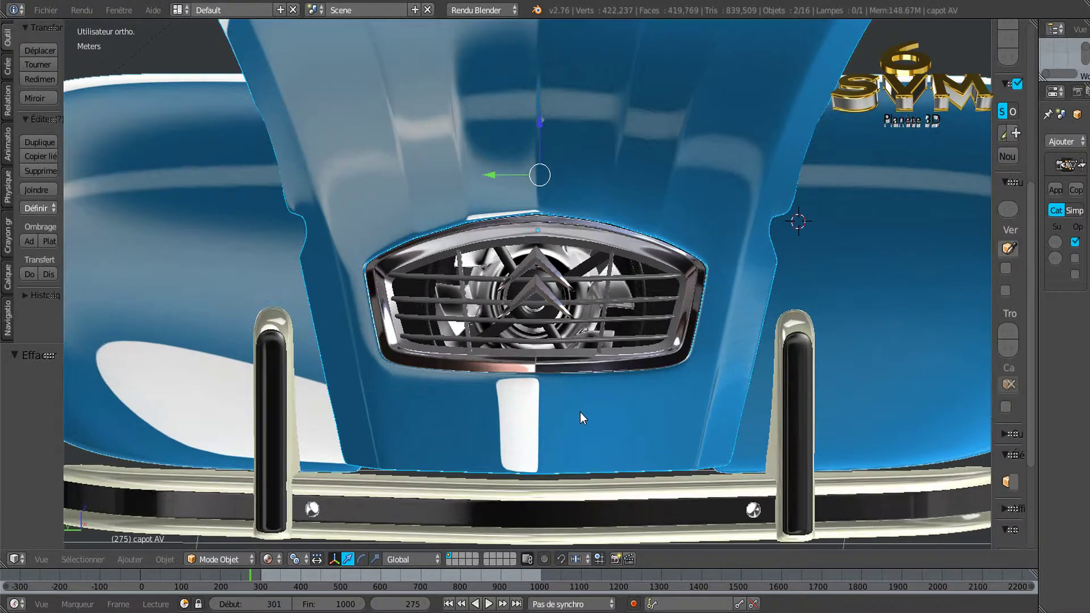
pyautogui.scroll(-2, 580, 405)
# Step: Tilt to see the bonnet from above, then orbit back toward a straight front view
pyautogui.moveTo(642, 271)
pyautogui.mouseDown(button='middle')
pyautogui.moveTo(647, 292)
pyautogui.moveTo(630, 322)
pyautogui.moveTo(628, 297)
pyautogui.moveTo(661, 288)
pyautogui.moveTo(629, 286)
pyautogui.moveTo(629, 352)
pyautogui.moveTo(624, 325)
pyautogui.moveTo(665, 284)
pyautogui.mouseUp(button='middle')
pyautogui.scroll(2, 577, 340)
pyautogui.scroll(-2, 577, 343)
pyautogui.moveTo(672, 204)
pyautogui.mouseDown(button='middle')
pyautogui.moveTo(690, 216)
pyautogui.moveTo(607, 251)
pyautogui.moveTo(625, 268)
pyautogui.moveTo(633, 216)
pyautogui.moveTo(636, 253)
pyautogui.mouseUp(button='middle')
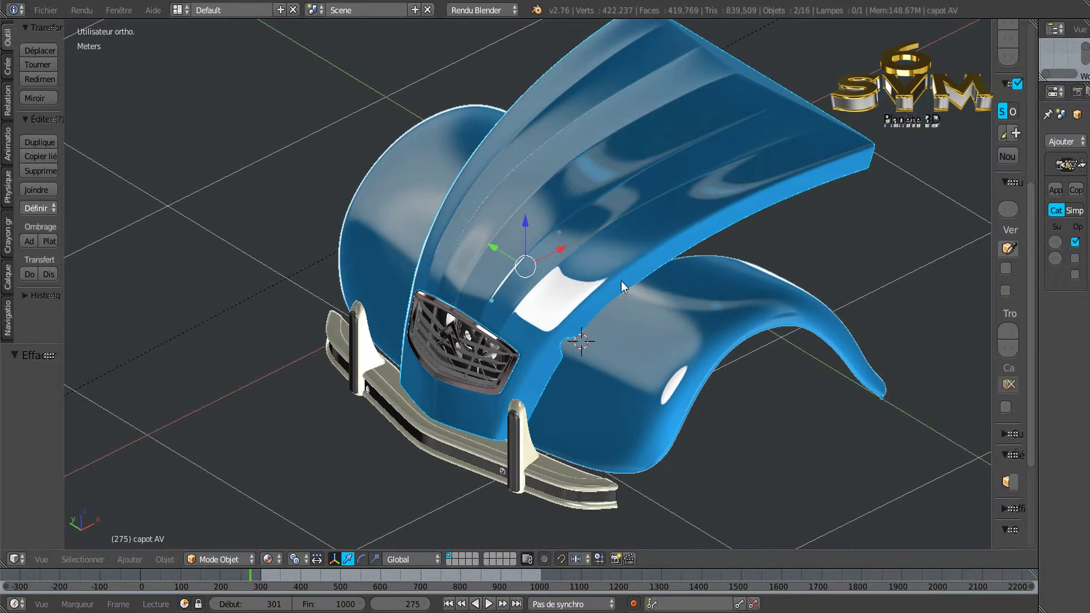
# Step: Orbit between a straight front view, raised three-quarter bonnet views, and a low side angle
pyautogui.moveTo(633, 313)
pyautogui.mouseDown(button='middle')
pyautogui.moveTo(706, 302)
pyautogui.moveTo(681, 297)
pyautogui.moveTo(675, 316)
pyautogui.mouseUp(button='middle')
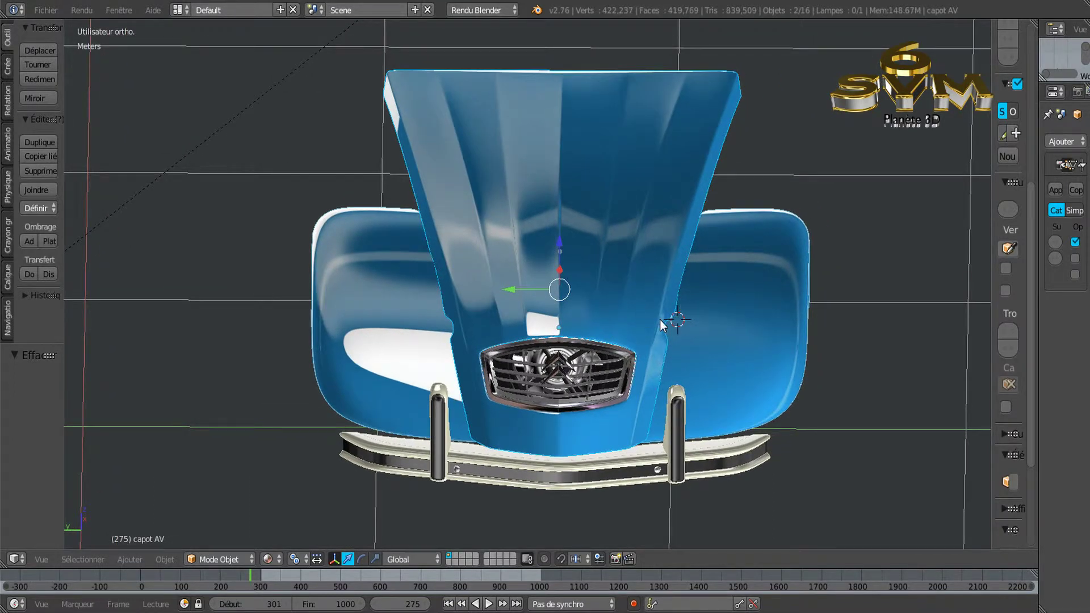
pyautogui.moveTo(741, 328)
pyautogui.mouseDown(button='middle')
pyautogui.moveTo(692, 310)
pyautogui.moveTo(748, 304)
pyautogui.moveTo(744, 332)
pyautogui.moveTo(760, 291)
pyautogui.moveTo(727, 376)
pyautogui.moveTo(627, 403)
pyautogui.moveTo(626, 368)
pyautogui.moveTo(739, 354)
pyautogui.moveTo(698, 353)
pyautogui.mouseUp(button='middle')
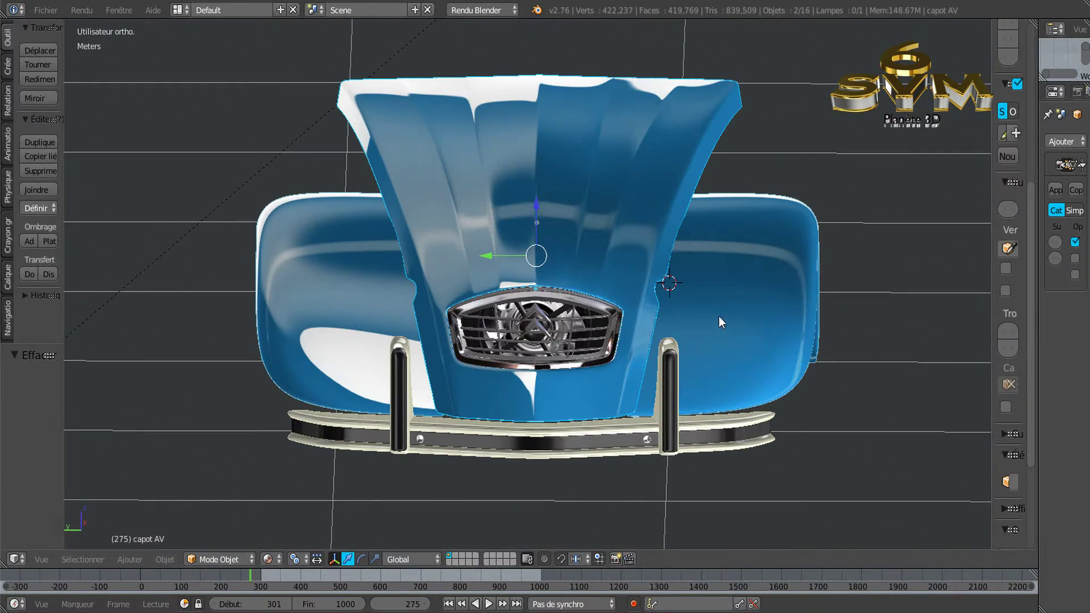
pyautogui.moveTo(719, 316); pyautogui.dragTo(719, 341, button='middle')
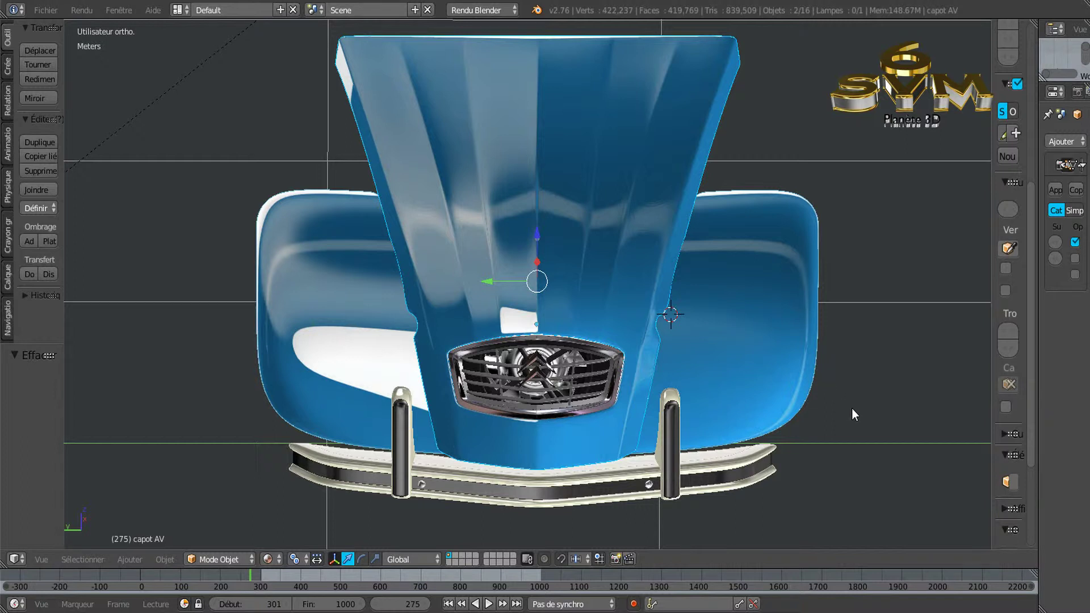
pyautogui.moveTo(855, 425); pyautogui.dragTo(855, 418, button='middle')
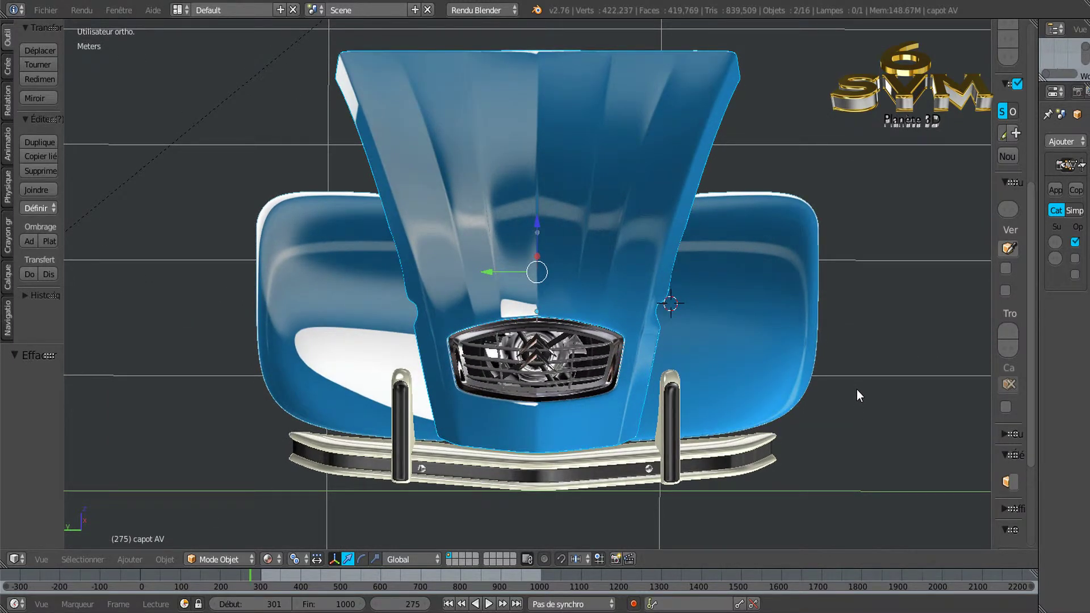
pyautogui.moveTo(868, 353)
pyautogui.mouseDown(button='middle')
pyautogui.moveTo(865, 374)
pyautogui.moveTo(865, 352)
pyautogui.mouseUp(button='middle')
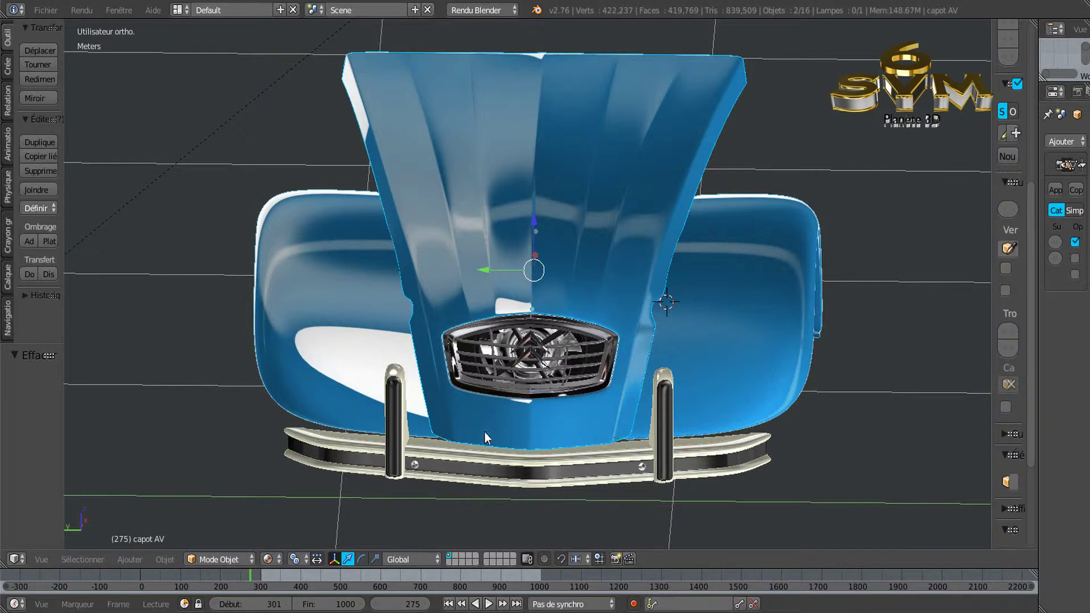
pyautogui.moveTo(511, 432)
pyautogui.mouseDown(button='middle')
pyautogui.moveTo(622, 421)
pyautogui.moveTo(512, 430)
pyautogui.moveTo(507, 456)
pyautogui.moveTo(511, 406)
pyautogui.mouseUp(button='middle')
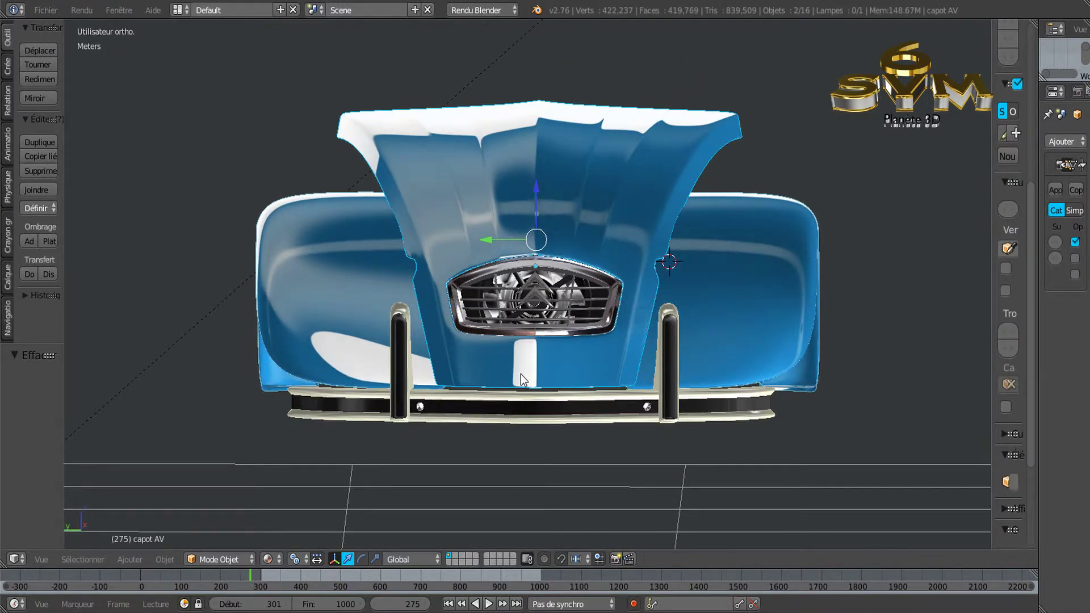
# Step: Bring the hood, grille and bumper close up, then orbit to a higher view
pyautogui.scroll(2, 521, 374)
pyautogui.moveTo(536, 358)
pyautogui.mouseDown(button='middle')
pyautogui.moveTo(535, 406)
pyautogui.moveTo(542, 365)
pyautogui.moveTo(576, 364)
pyautogui.moveTo(549, 391)
pyautogui.moveTo(565, 413)
pyautogui.moveTo(566, 375)
pyautogui.mouseUp(button='middle')
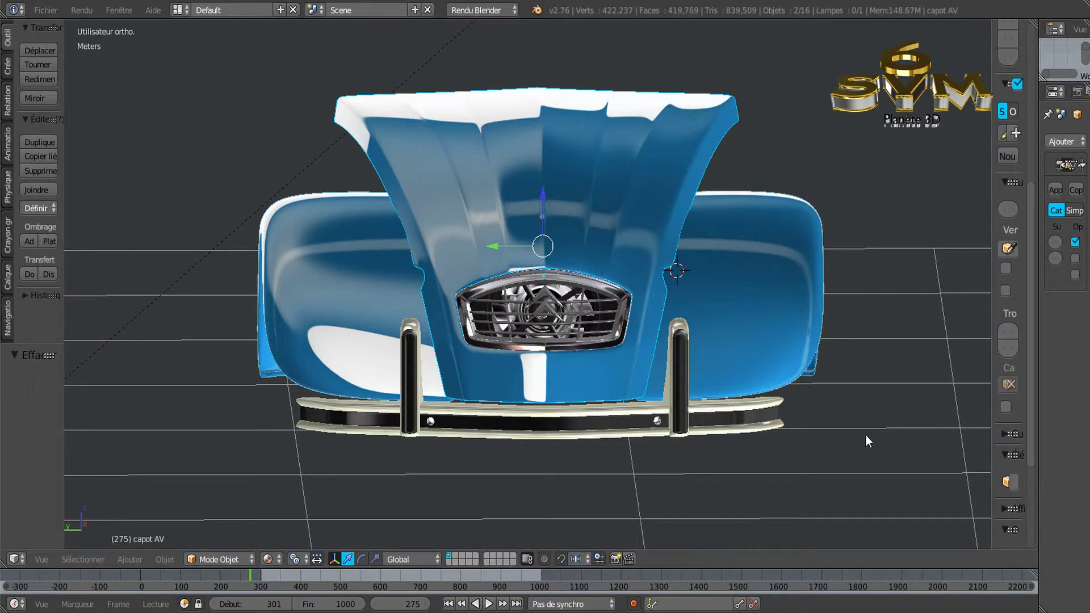
pyautogui.moveTo(830, 406)
pyautogui.mouseDown(button='middle')
pyautogui.moveTo(833, 460)
pyautogui.moveTo(830, 448)
pyautogui.mouseUp(button='middle')
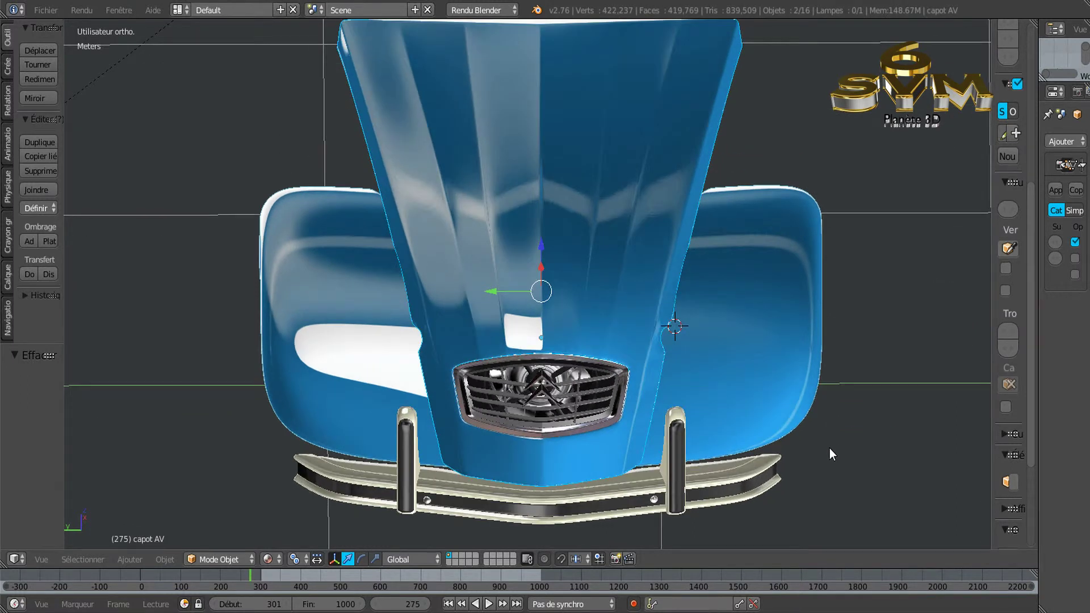
pyautogui.scroll(-1, 829, 448)
pyautogui.scroll(1, 829, 449)
# Step: Shift the car front down-left, rock the tilt angle, and zoom out slightly
pyautogui.keyDown('shift'); pyautogui.moveTo(861, 441); pyautogui.dragTo(857, 442, button='middle'); pyautogui.keyUp('shift')
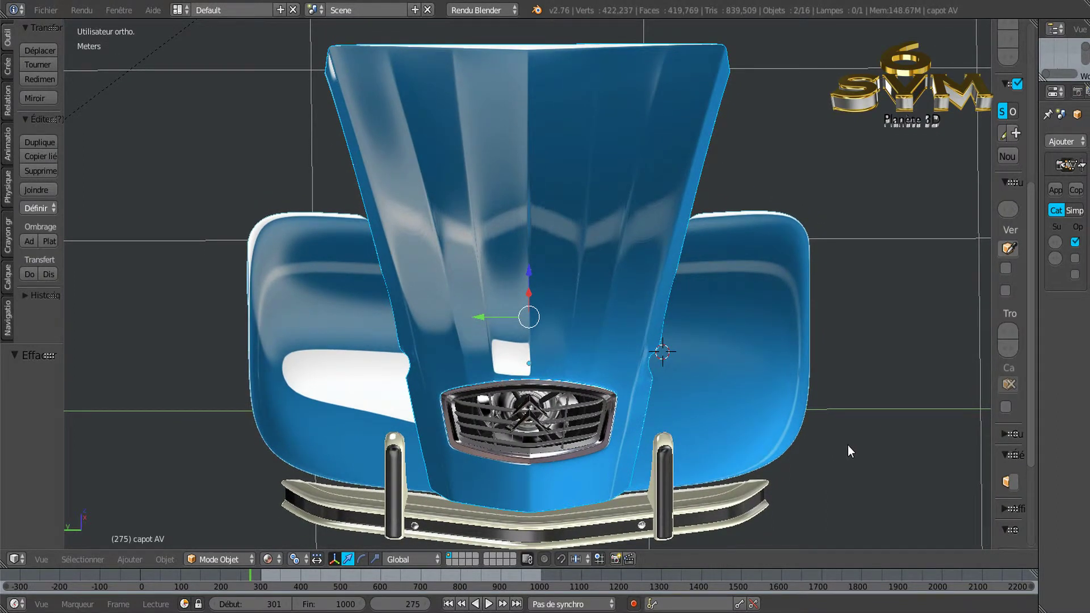
pyautogui.moveTo(847, 445); pyautogui.dragTo(848, 432, button='middle')
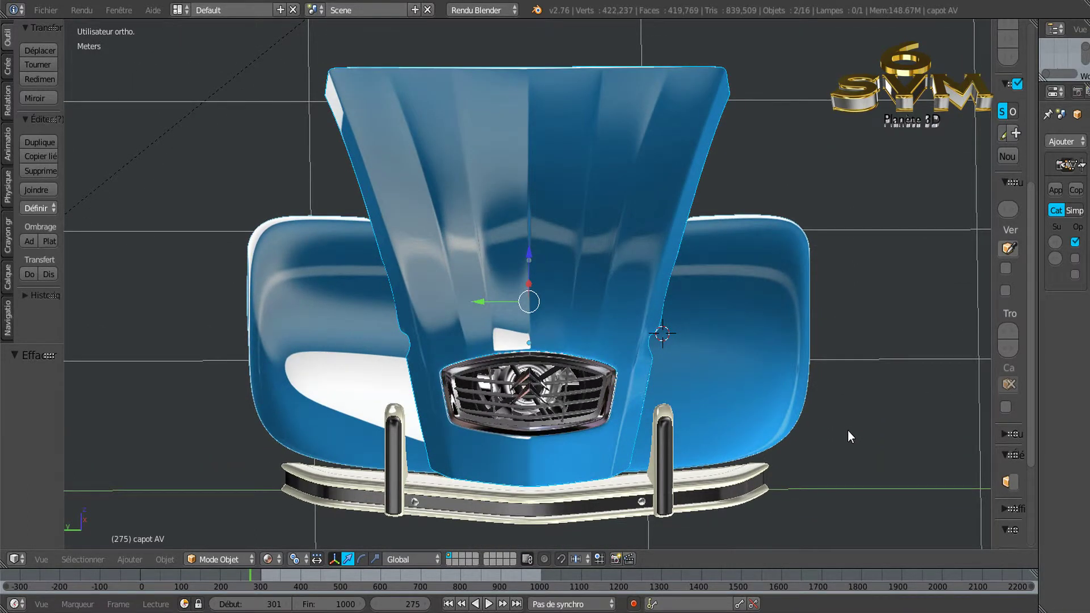
pyautogui.moveTo(845, 432); pyautogui.dragTo(848, 432, button='middle')
pyautogui.scroll(-1, 846, 434)
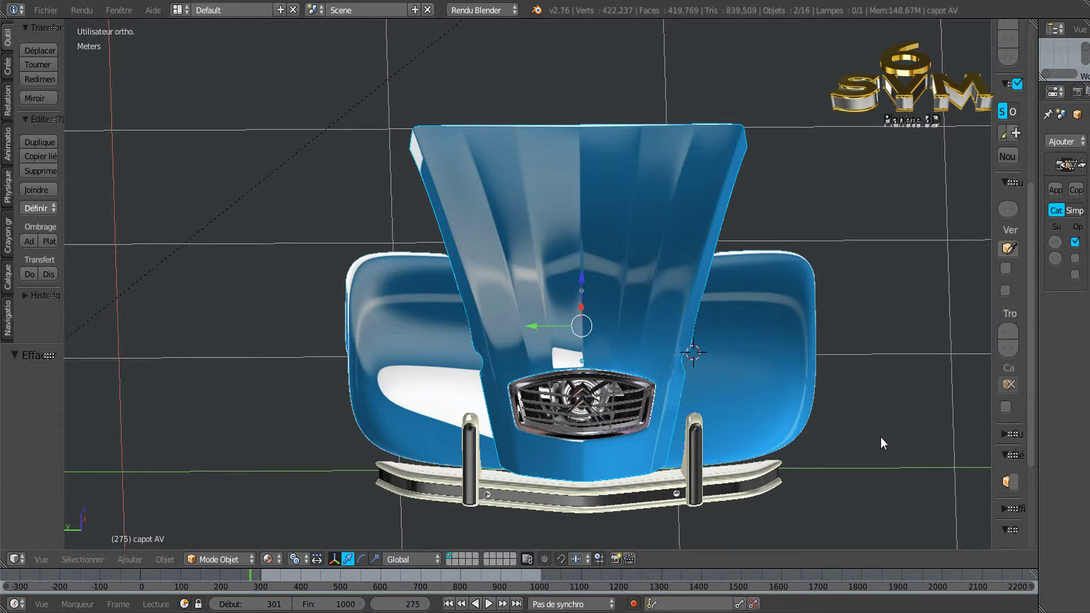
# Step: Centre the car front, zoom in, and orbit to look down onto the hood top
pyautogui.keyDown('shift'); pyautogui.moveTo(881, 437); pyautogui.dragTo(835, 405, button='middle'); pyautogui.keyUp('shift')
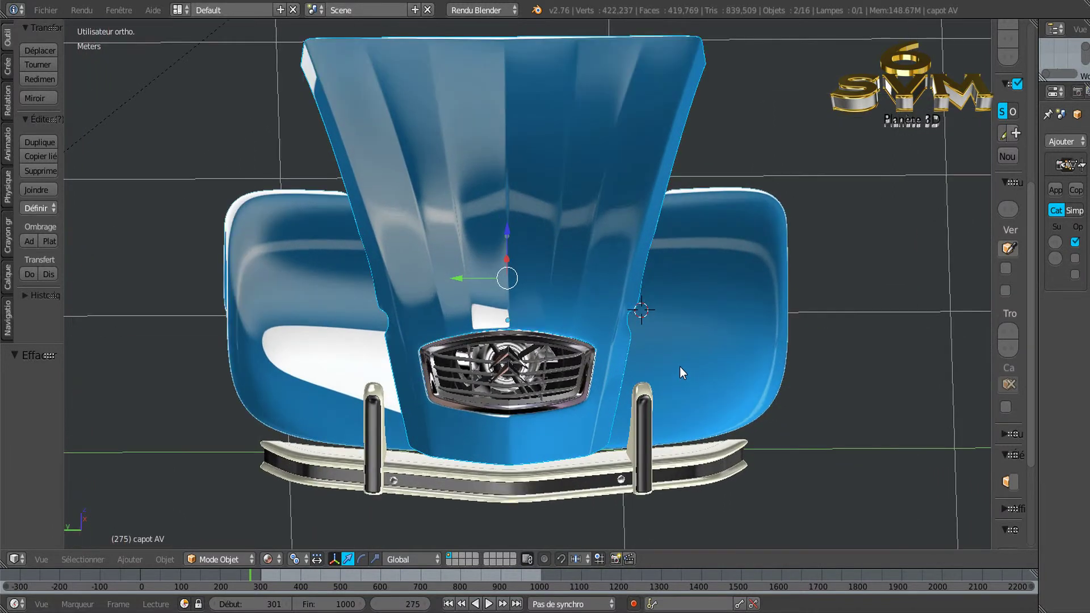
pyautogui.scroll(1, 706, 341)
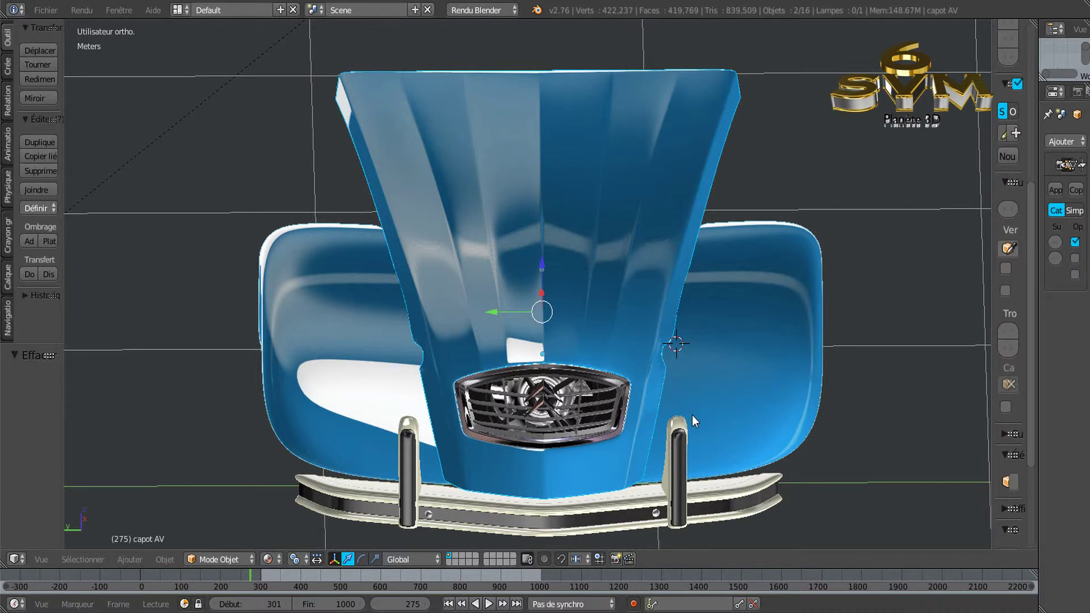
pyautogui.moveTo(698, 411)
pyautogui.mouseDown(button='middle')
pyautogui.moveTo(699, 380)
pyautogui.moveTo(699, 402)
pyautogui.moveTo(723, 406)
pyautogui.mouseUp(button='middle')
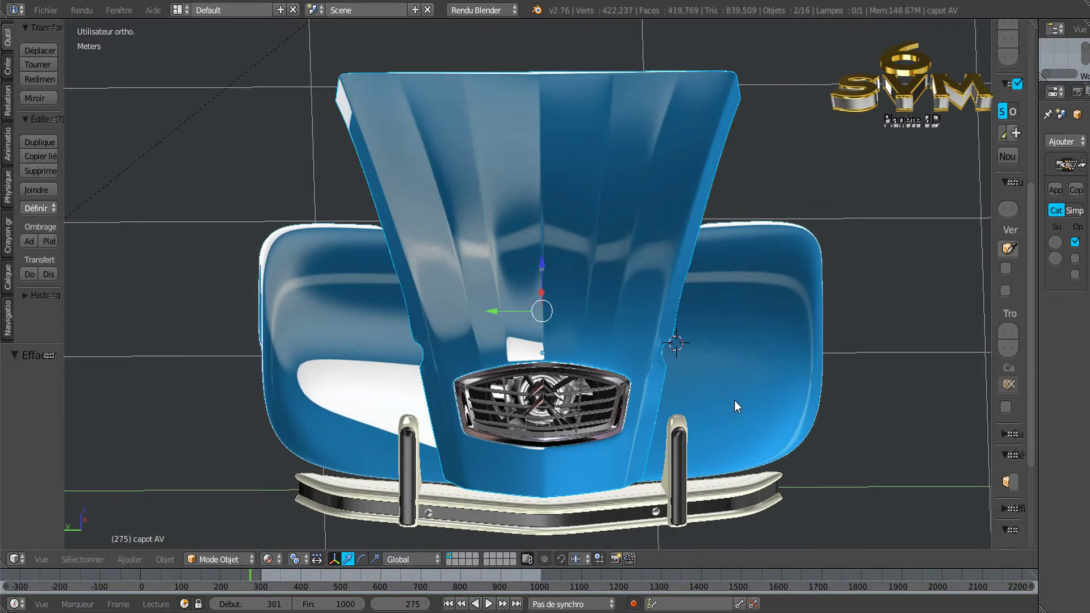
pyautogui.keyDown('shift'); pyautogui.moveTo(746, 408); pyautogui.dragTo(744, 388, button='middle'); pyautogui.keyUp('shift')
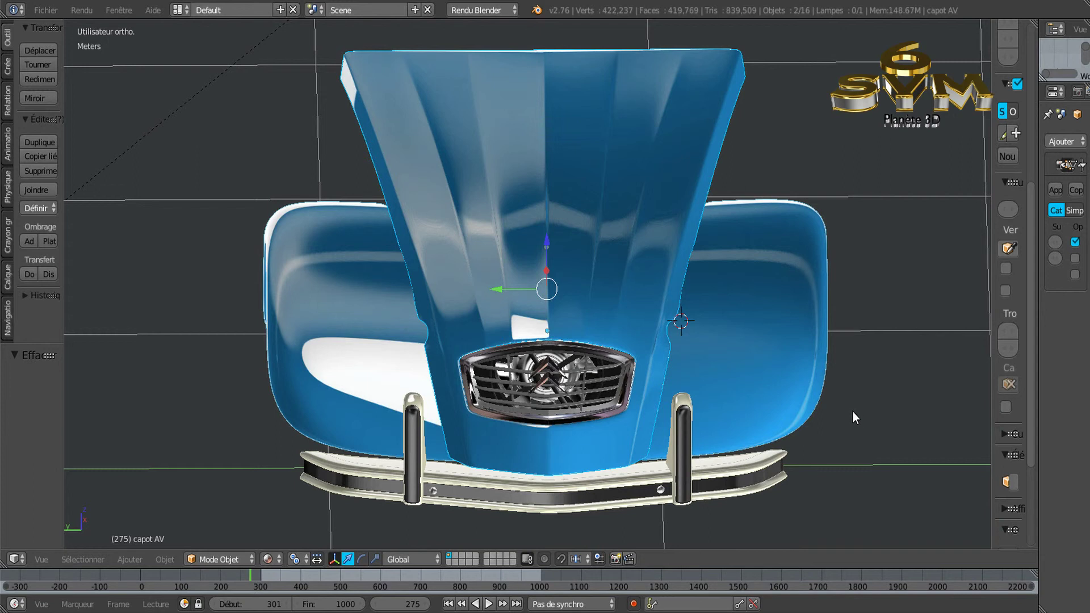
pyautogui.moveTo(874, 441)
pyautogui.mouseDown(button='middle')
pyautogui.moveTo(874, 416)
pyautogui.moveTo(873, 432)
pyautogui.mouseUp(button='middle')
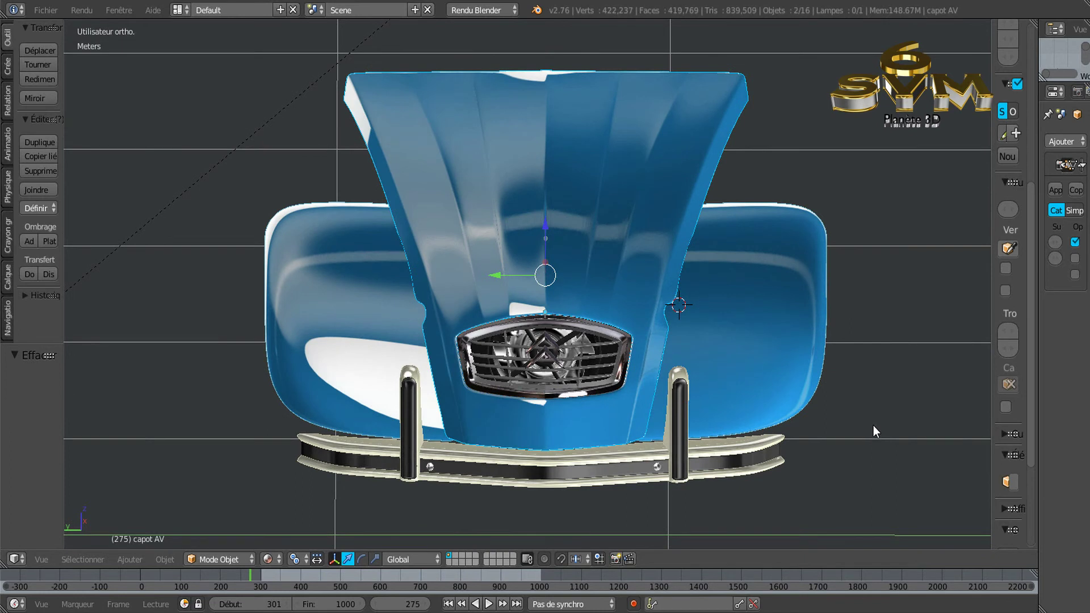
pyautogui.scroll(2, 866, 428)
pyautogui.scroll(-2, 867, 427)
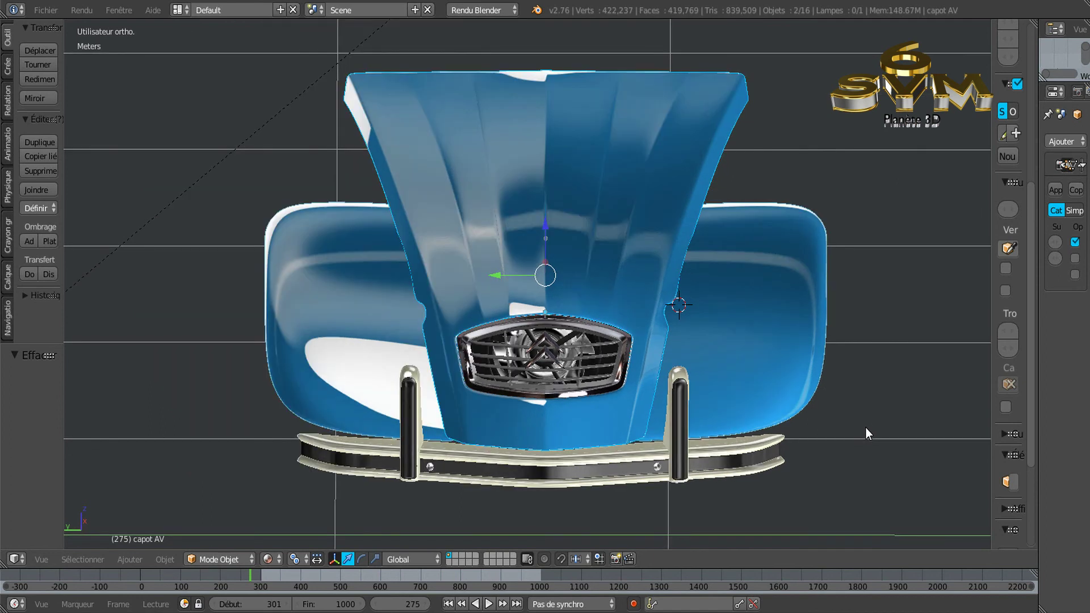